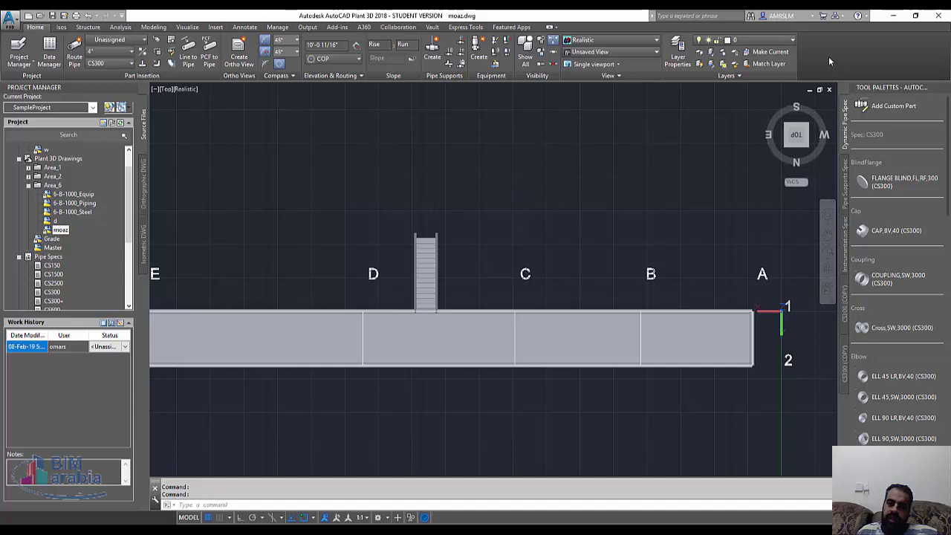
- Pick Pump > Horizontal Splitcase Pump as the equipment type, review its tabs, and confirm creation
left_click(478, 50)
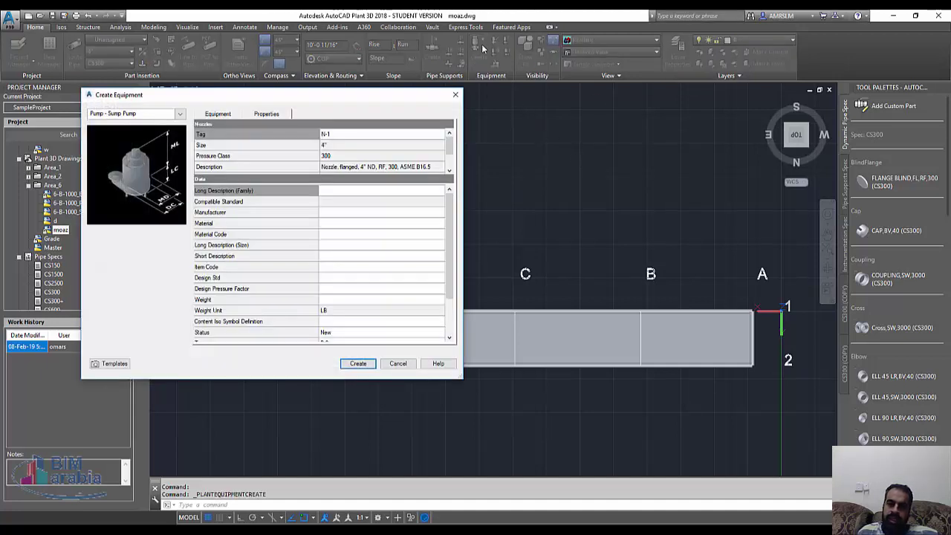
left_click(179, 113)
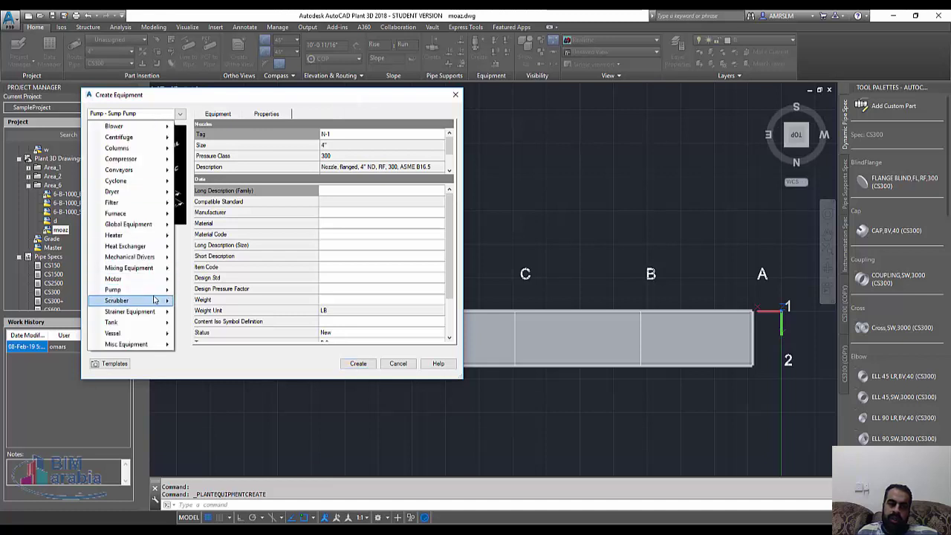
mouse_move(113, 289)
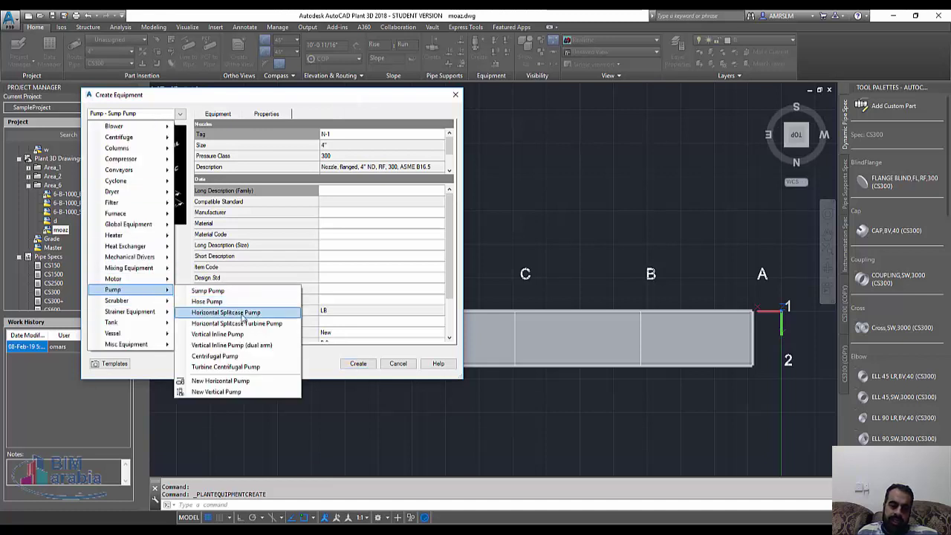
left_click(245, 313)
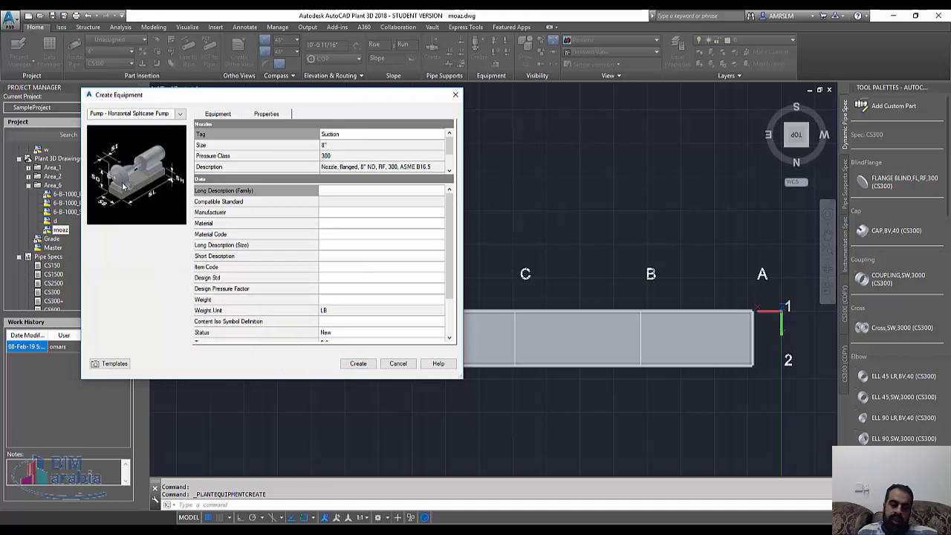
left_click(215, 115)
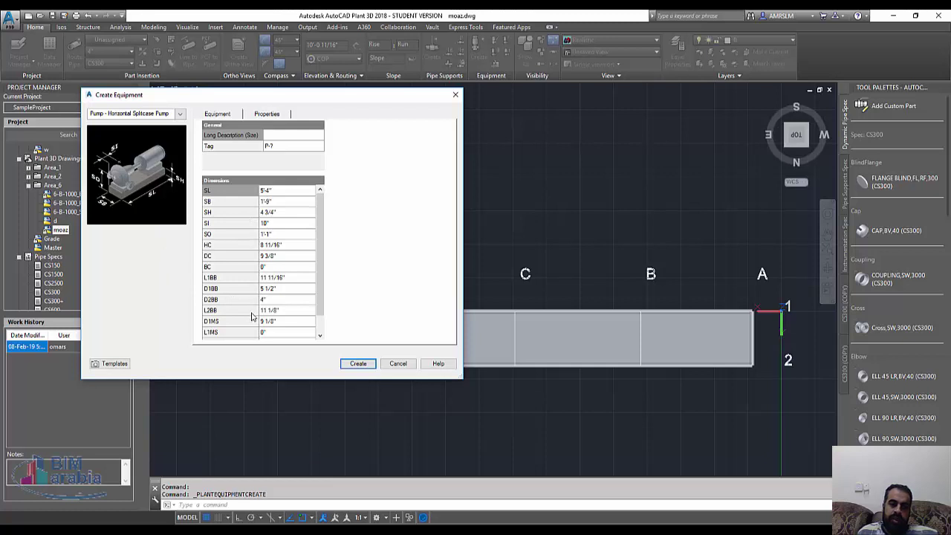
left_click(266, 113)
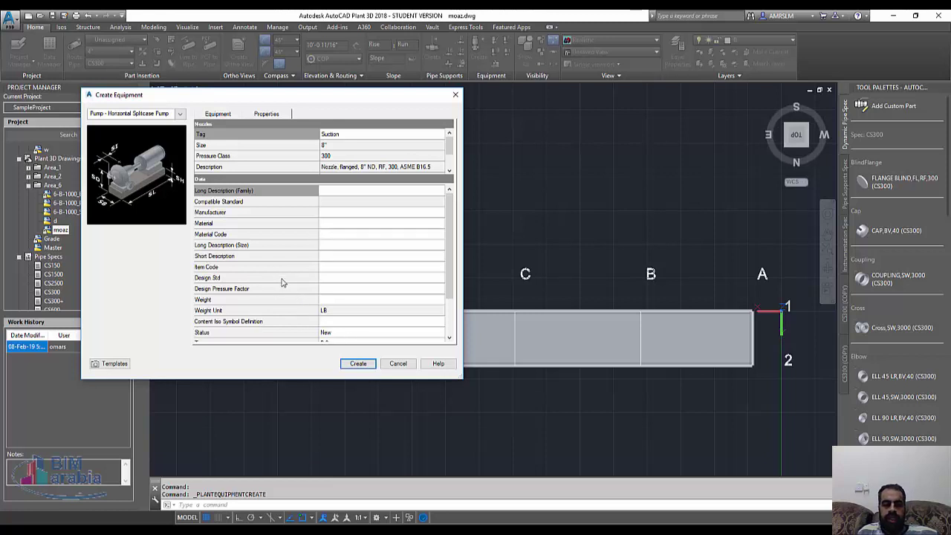
left_click(356, 365)
- Drop the Horizontal Splitcase Pump at a point in the model, skip rotation, and select it
scroll(446, 216, "up", 2)
scroll(483, 178, "up", 3)
scroll(479, 356, "down", 6)
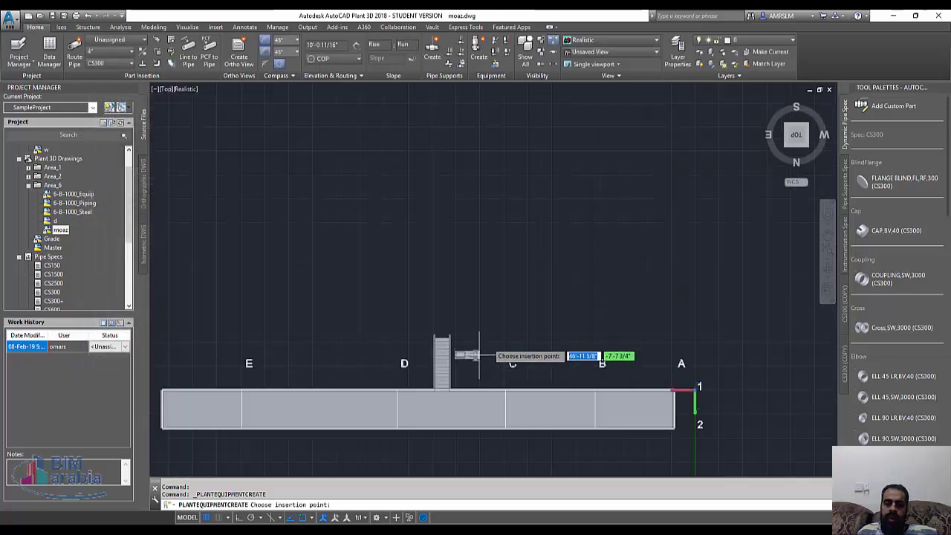
left_click(463, 202)
scroll(466, 202, "up", 2)
scroll(471, 202, "up", 2)
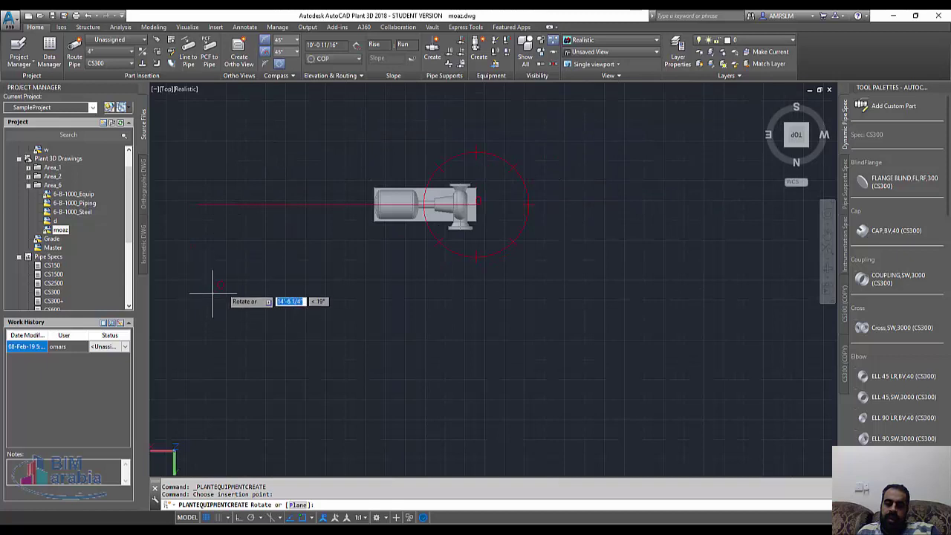
key("Escape")
key("Escape")
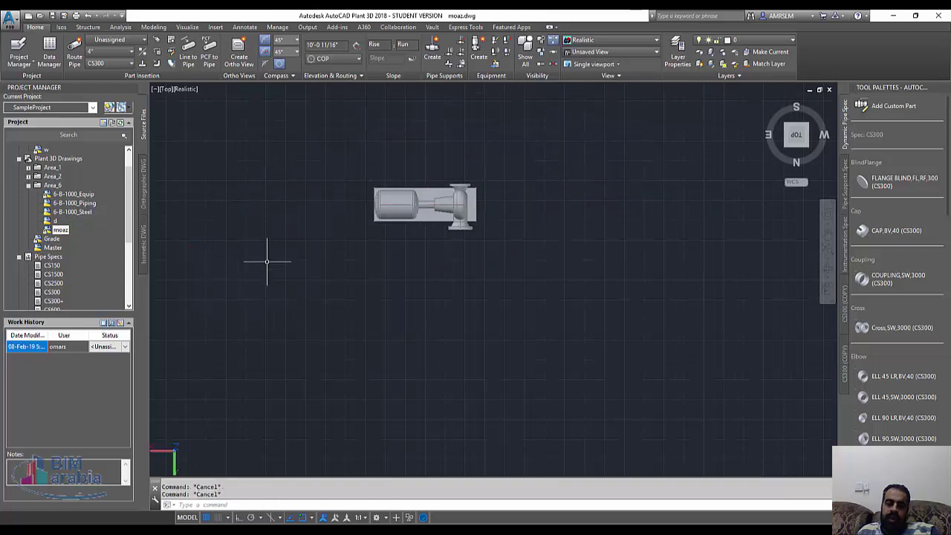
left_click(463, 202)
scroll(490, 193, "up", 5)
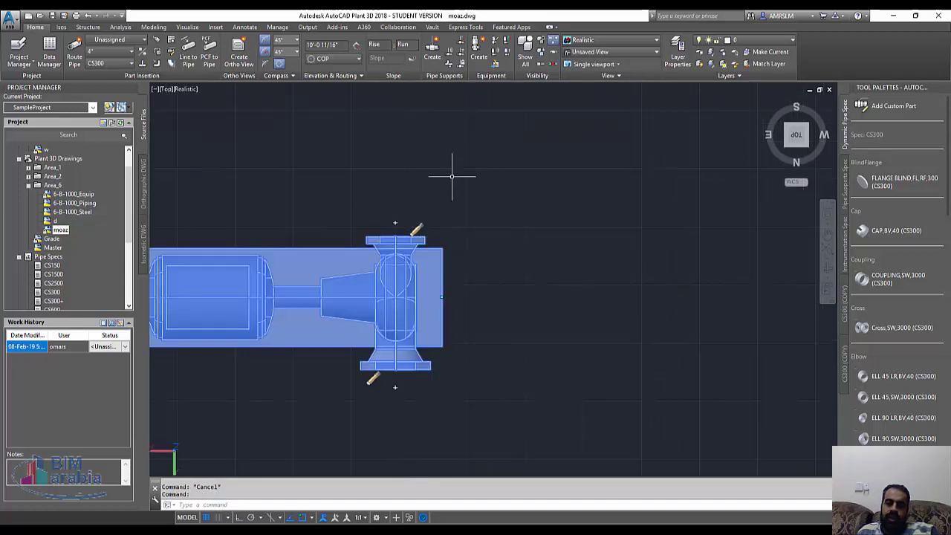
- Edit nozzle N-2, checking its location and keeping size 6" and pressure class 300
left_click(415, 229)
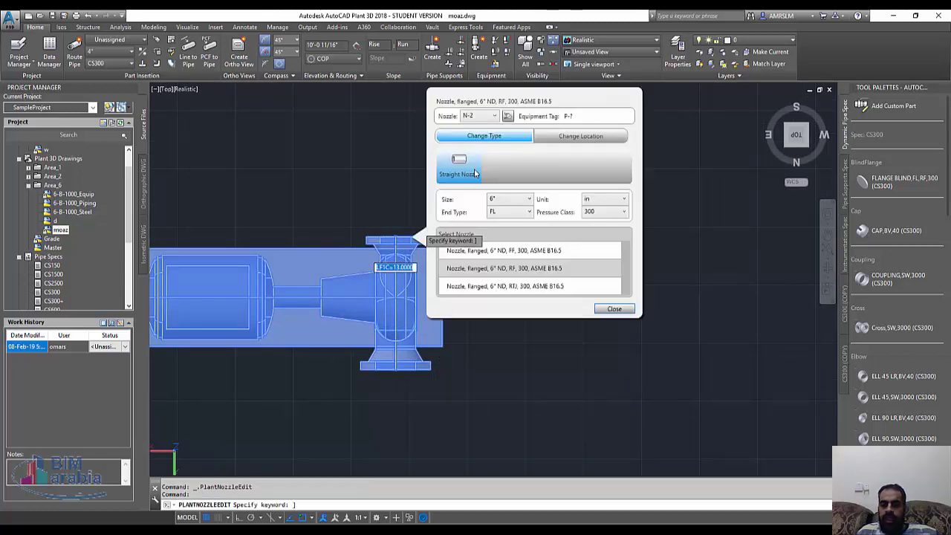
left_click(570, 137)
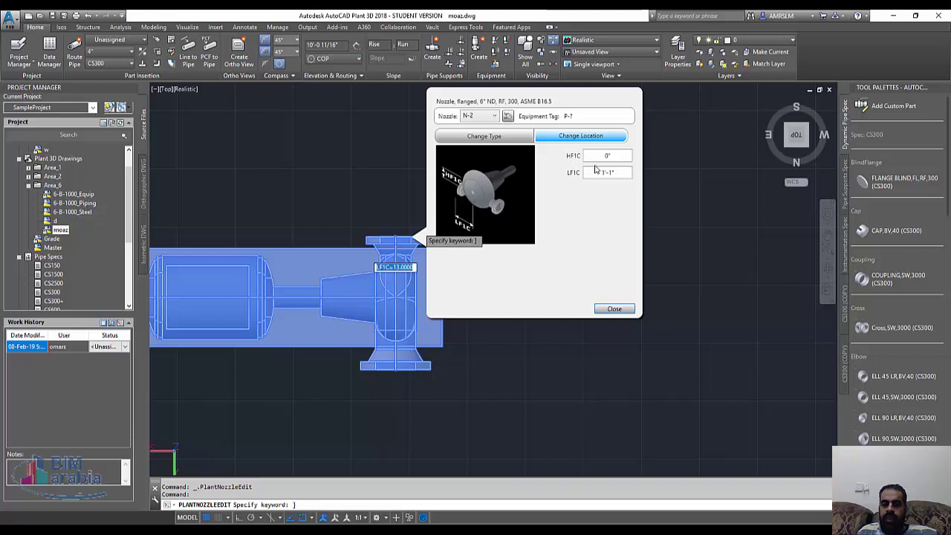
left_click(487, 138)
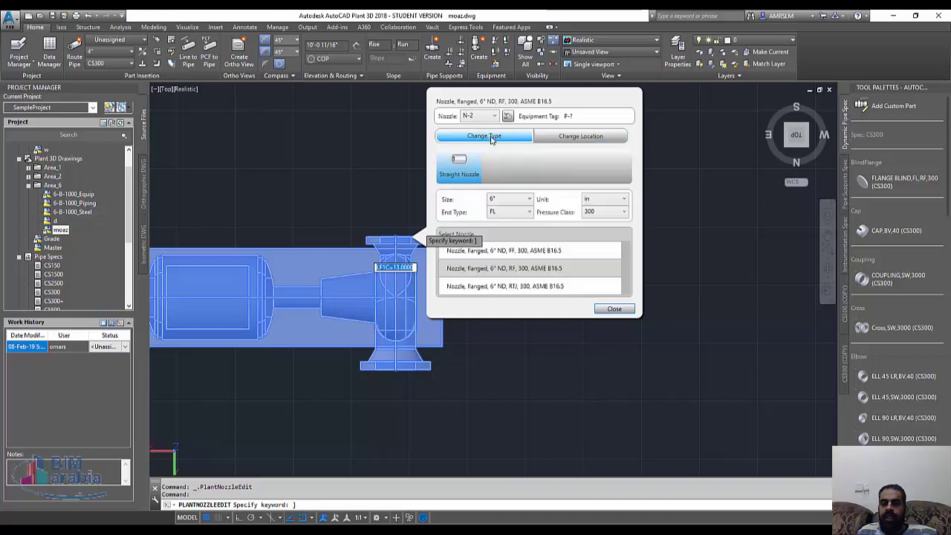
left_click(529, 198)
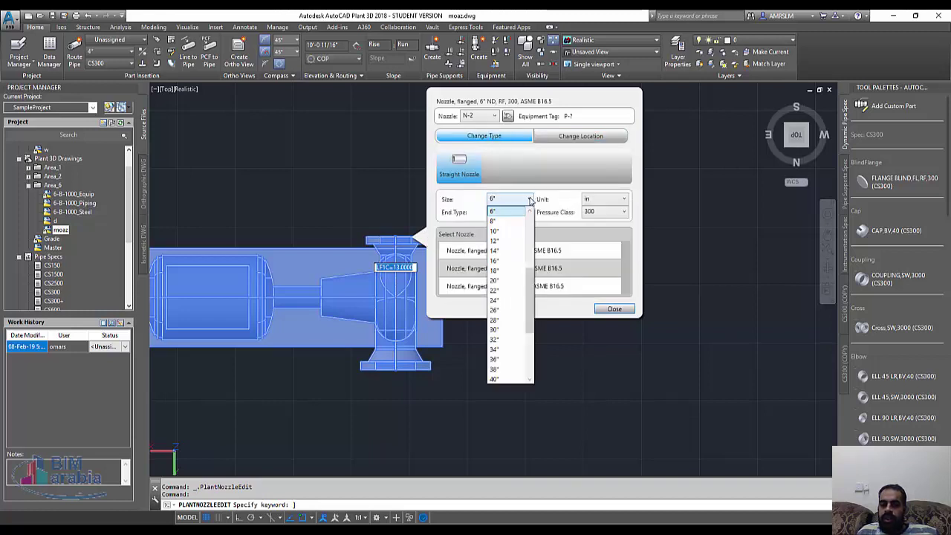
left_click(494, 211)
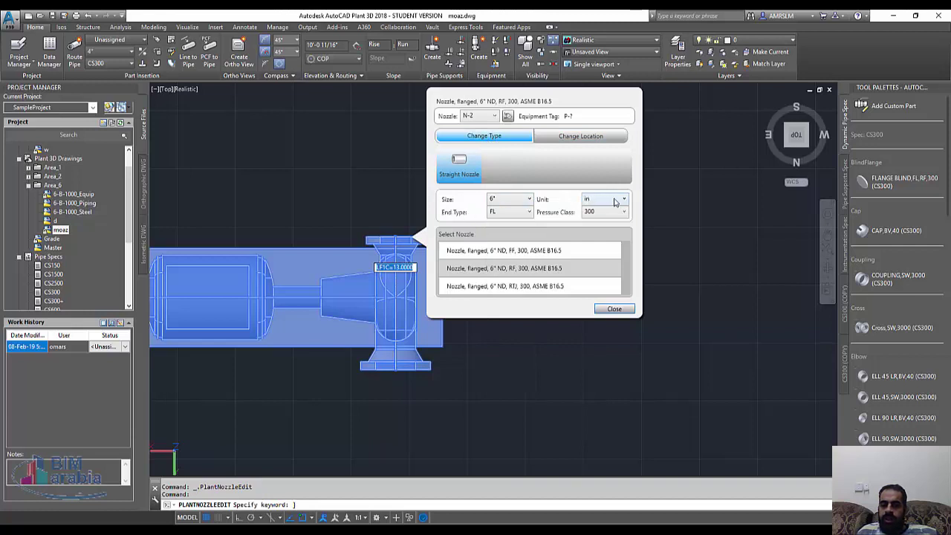
left_click(611, 214)
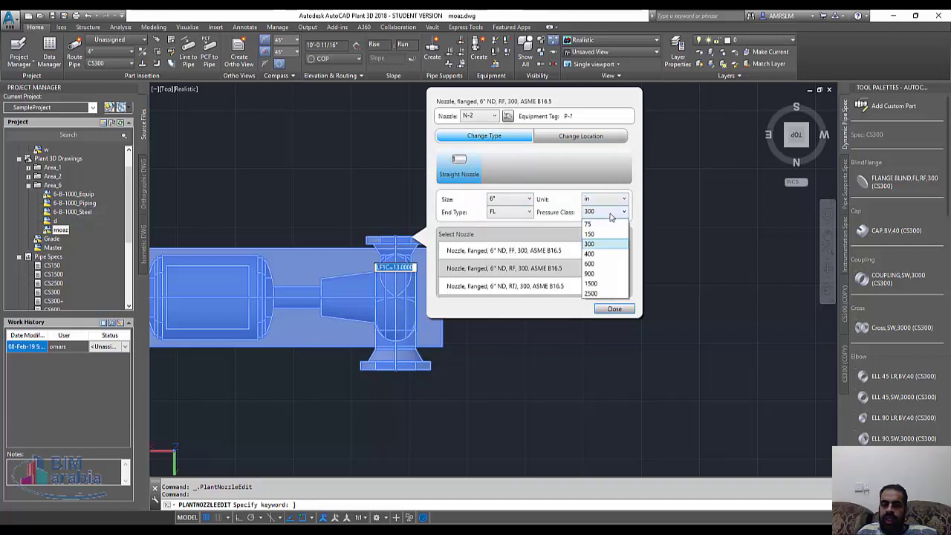
left_click(607, 216)
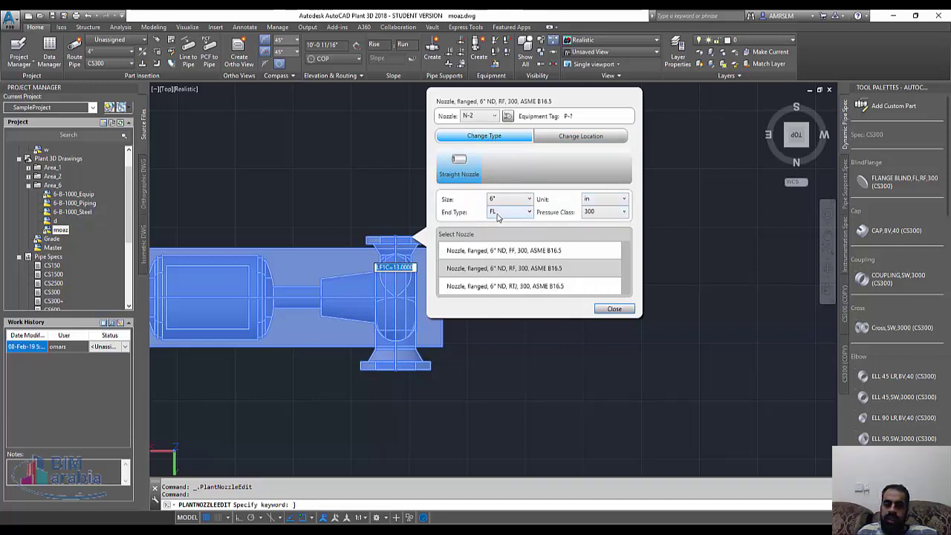
- Settle on the FF flanged nozzle variant after comparing RF and RTJ, then close the editor
left_click(516, 251)
left_click(521, 269)
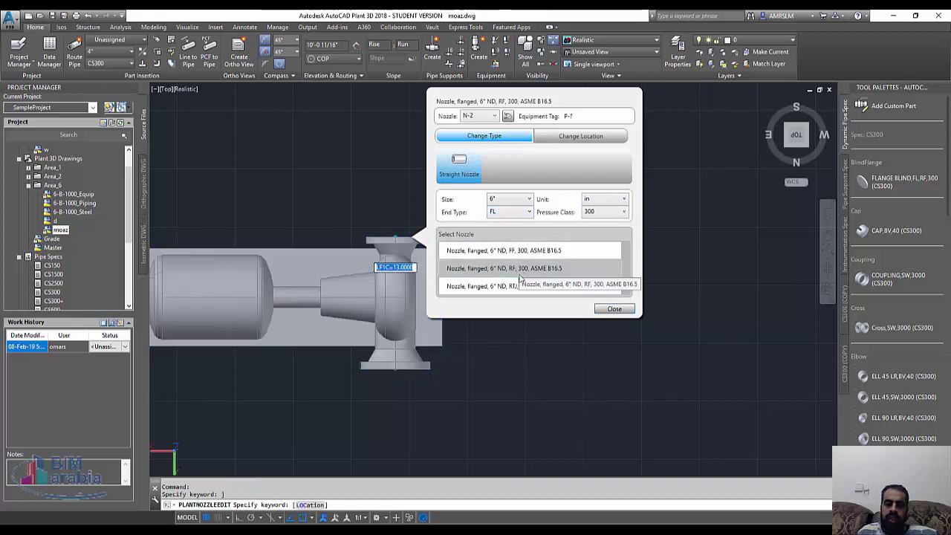
left_click(524, 286)
left_click(527, 251)
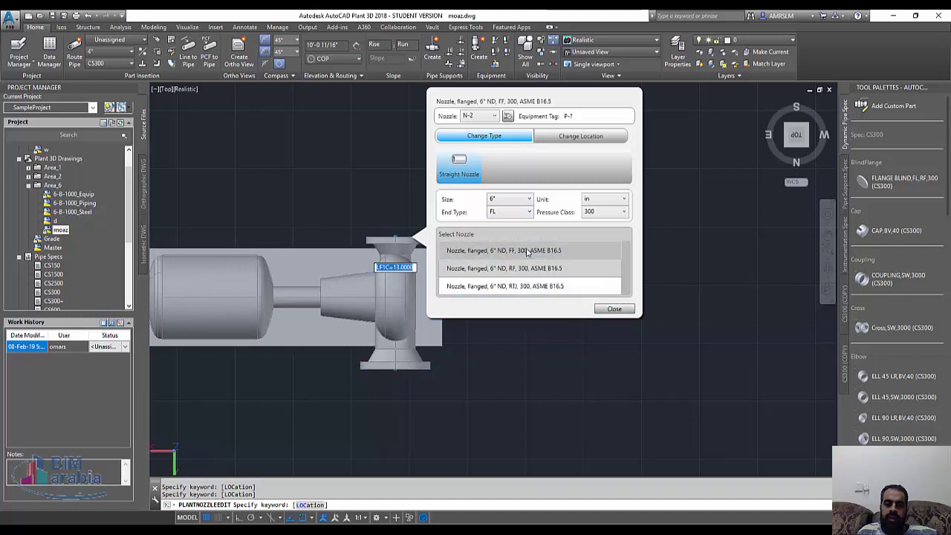
left_click(508, 117)
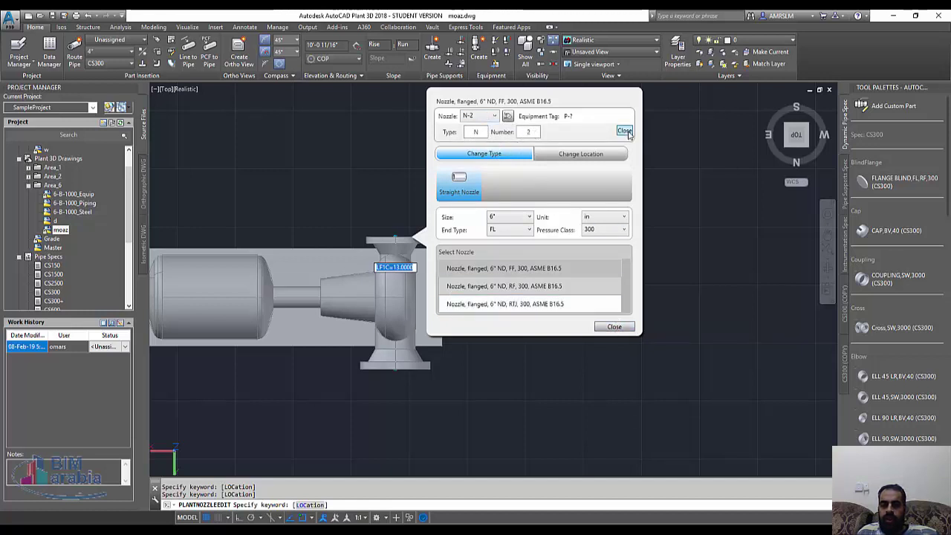
left_click(624, 131)
left_click(614, 311)
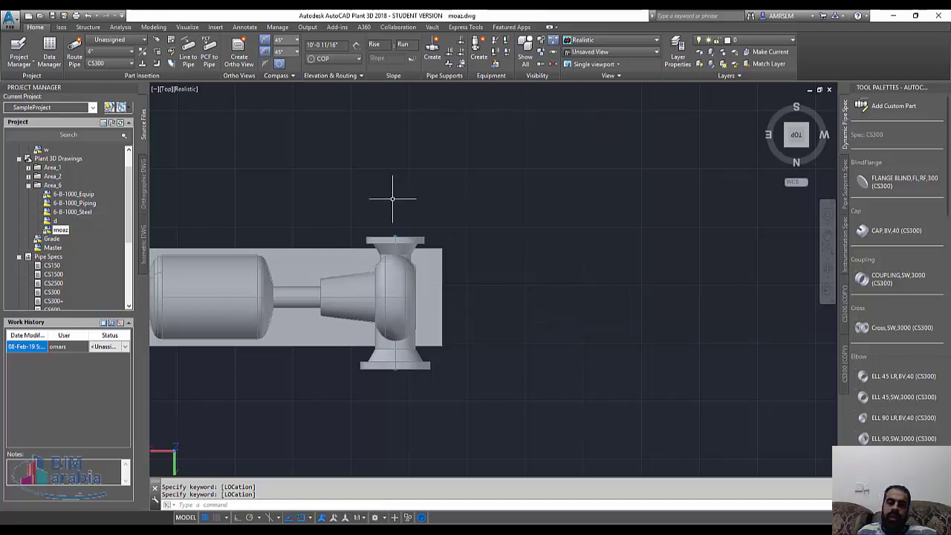
- Start a pipe from the pump nozzle and set its elevation to the default 1'
left_click(409, 234)
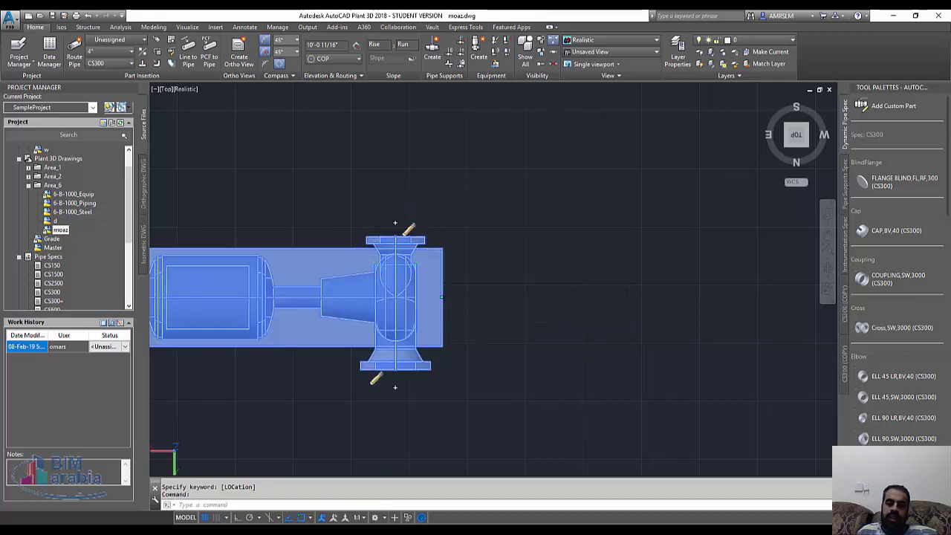
left_click(395, 223)
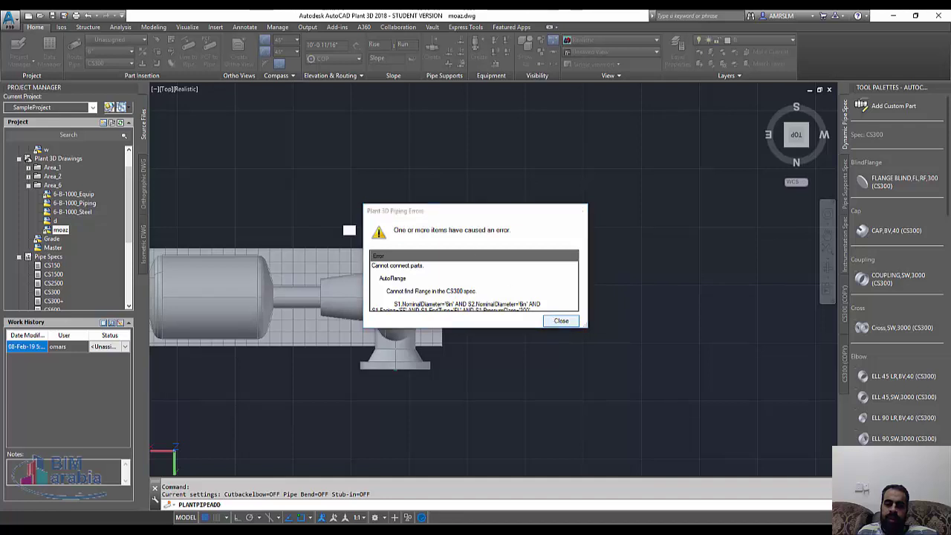
left_click(553, 320)
scroll(383, 238, "down", 3)
scroll(383, 230, "up", 3)
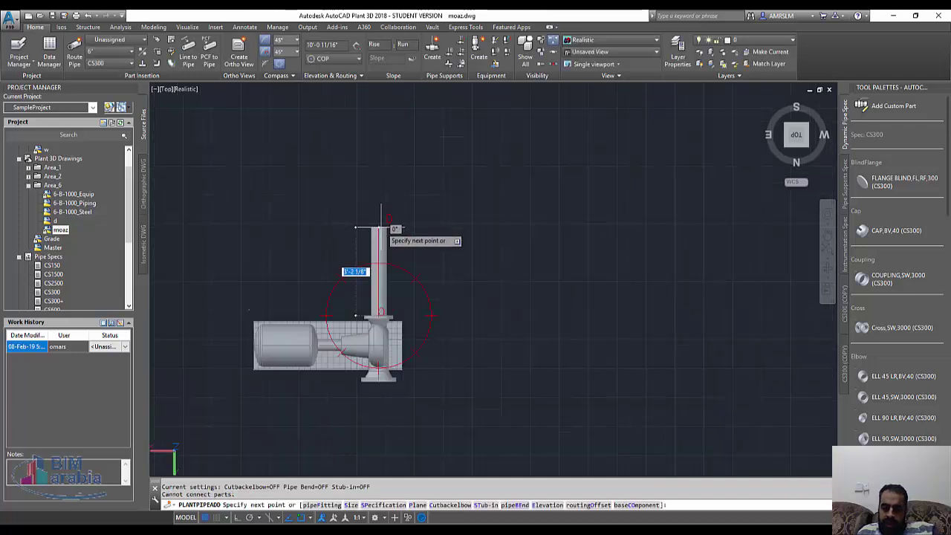
left_click(380, 227)
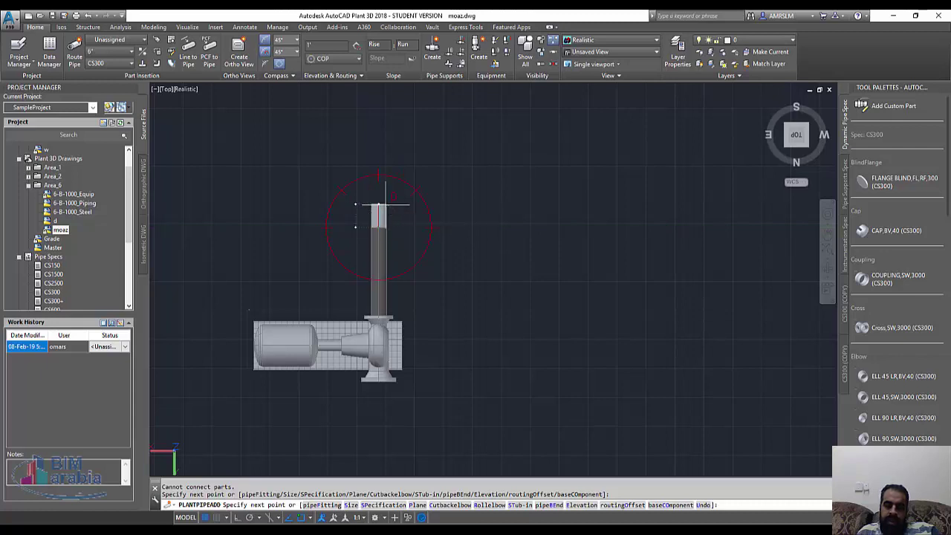
type("e")
key("Return")
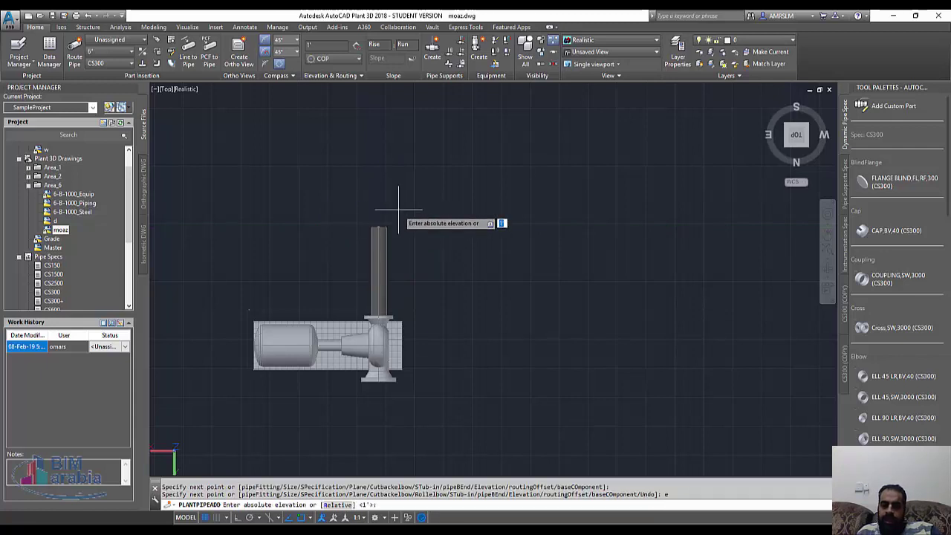
key("Return")
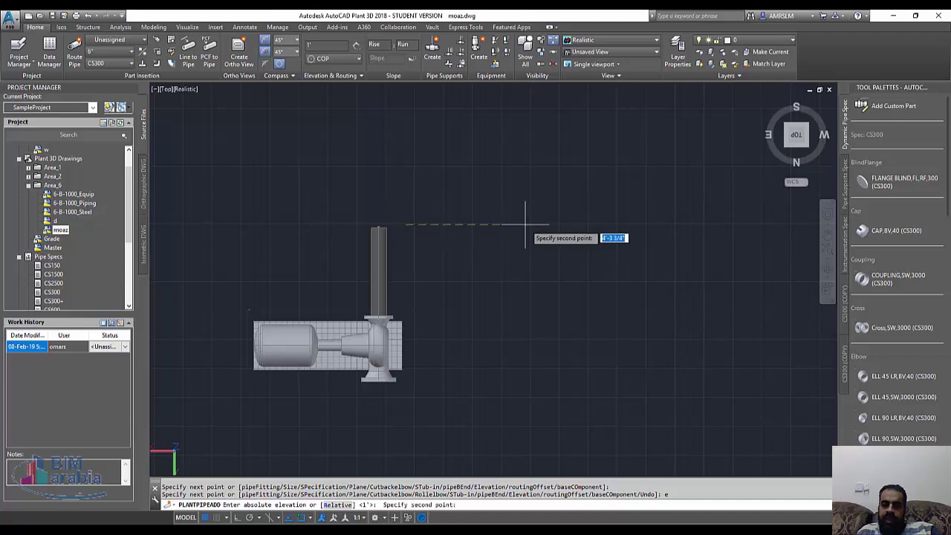
- Route the pipe right, down, and back left below the pump with 90° elbows
left_click(520, 223)
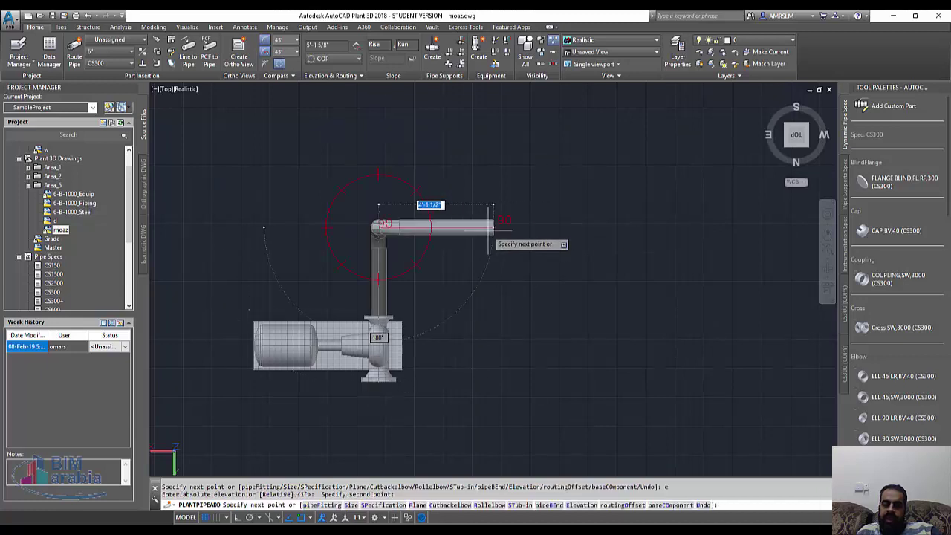
left_click(550, 225)
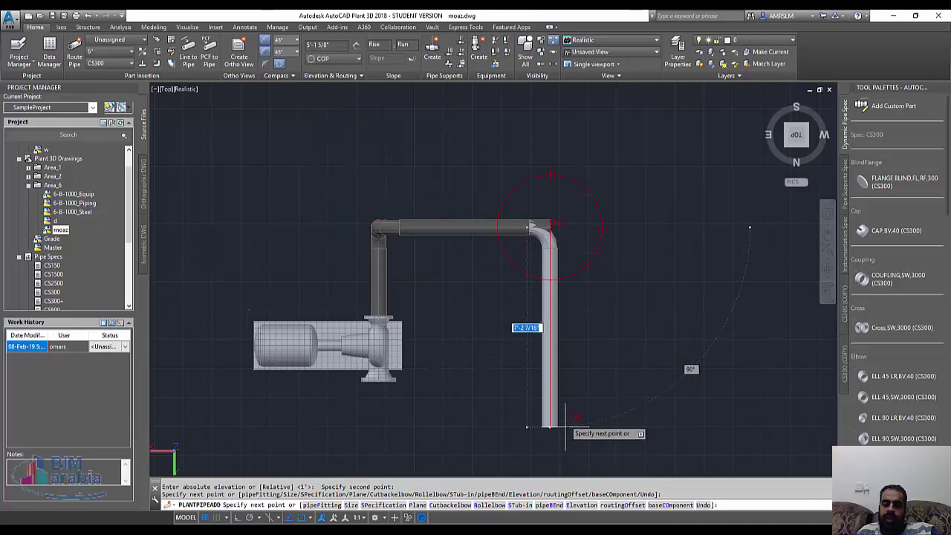
middle_click_drag(550, 325, 533, 146)
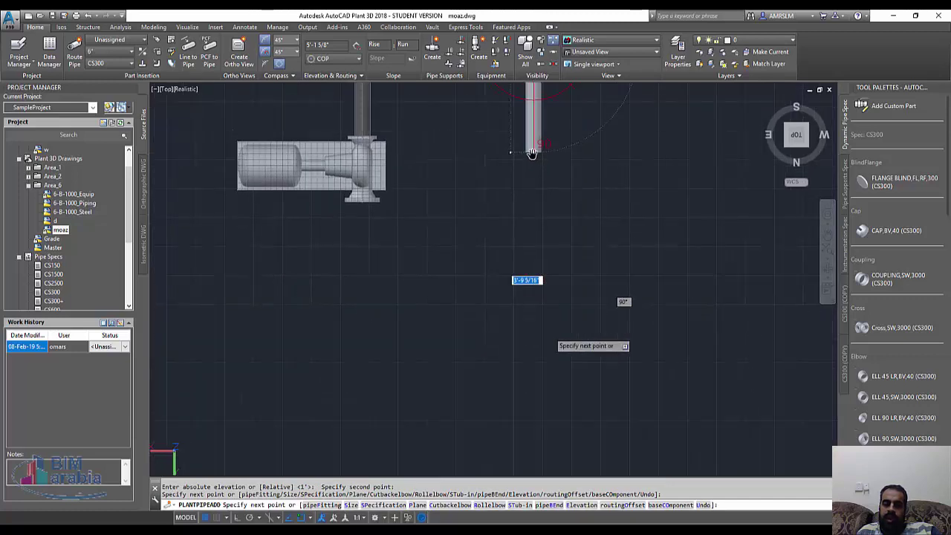
left_click(544, 291)
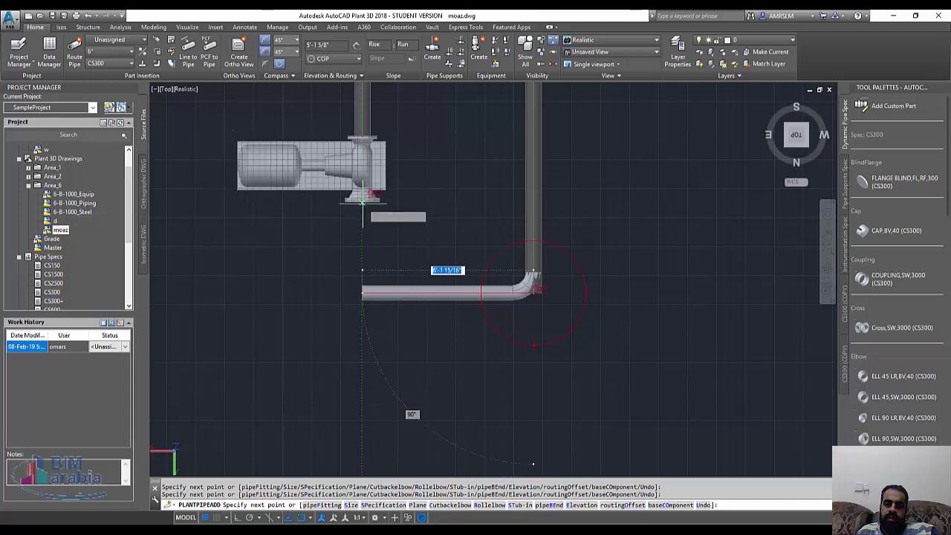
left_click(362, 226)
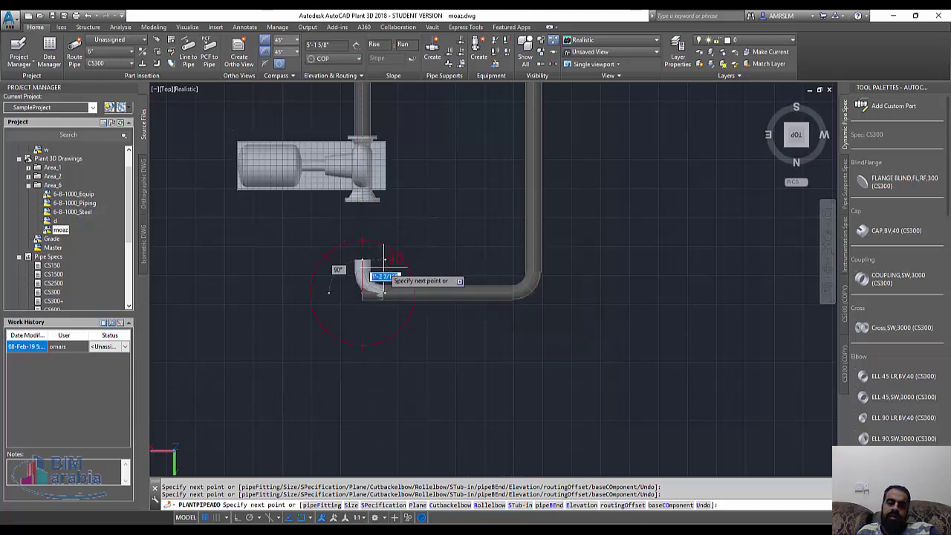
key("Escape")
left_click(339, 204)
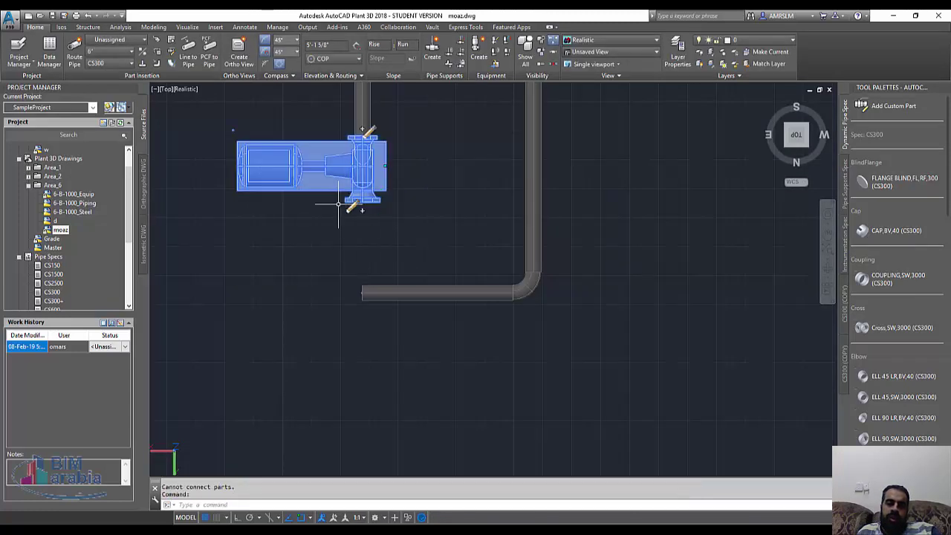
- Copy the pump straight down with CO and Ortho, below the pipe's leftward leg
type("o")
key("Return")
left_click(292, 217)
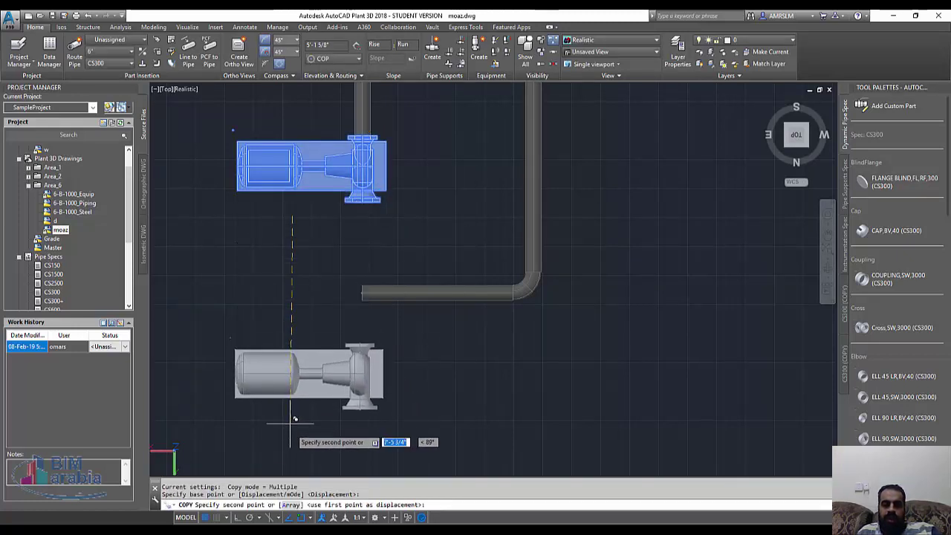
key("F8")
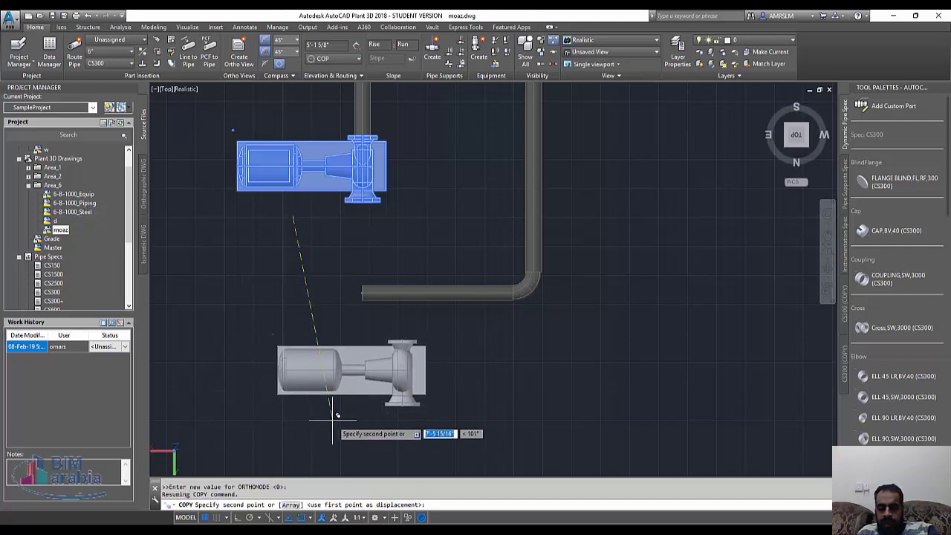
key("F8")
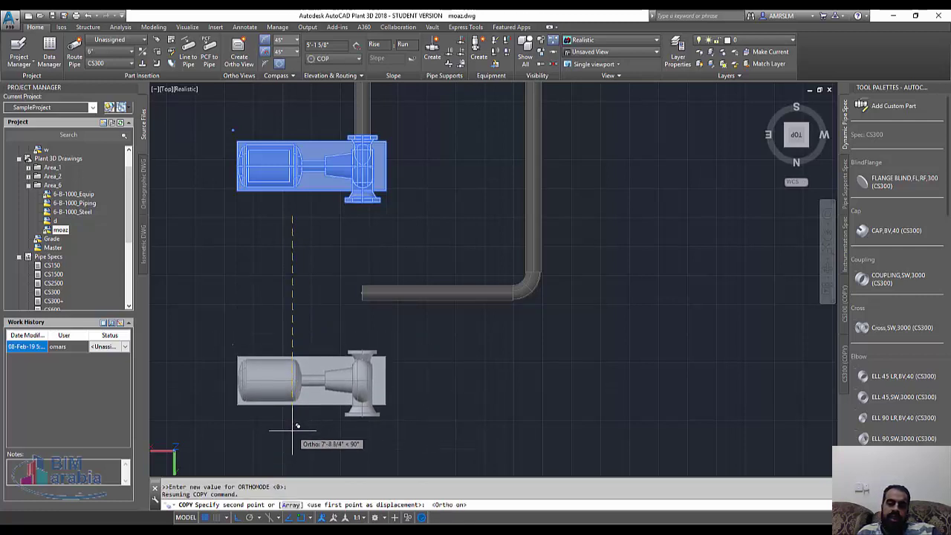
left_click(292, 429)
key("Escape")
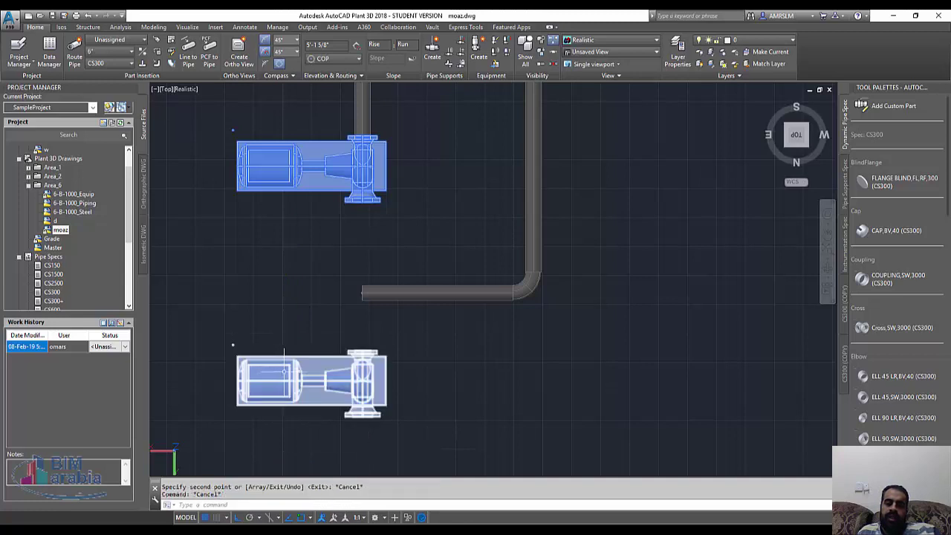
scroll(290, 371, "down", 1)
scroll(336, 336, "up", 3)
left_click(335, 385)
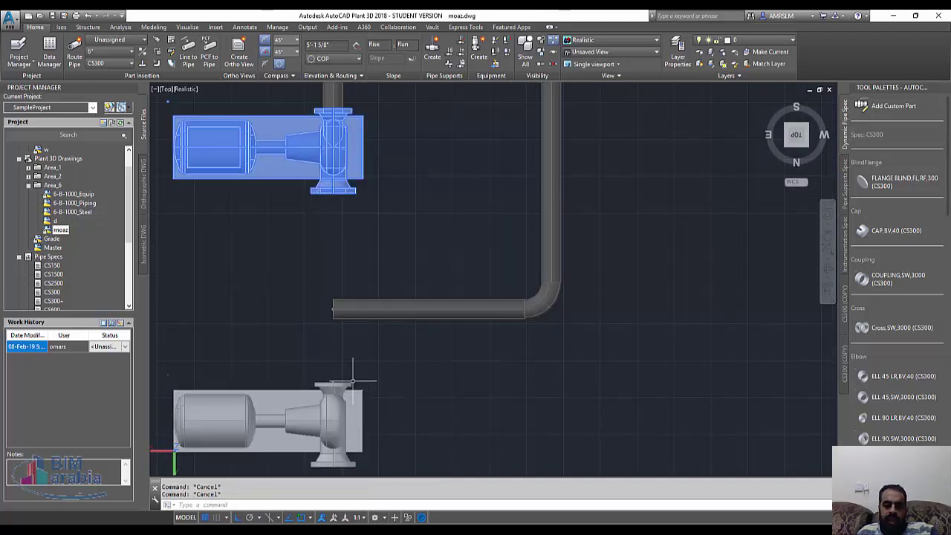
- Attempt to route pipe from the lower pump's nozzle into the loop, then cancel after errors
left_click(334, 378)
left_click(333, 374)
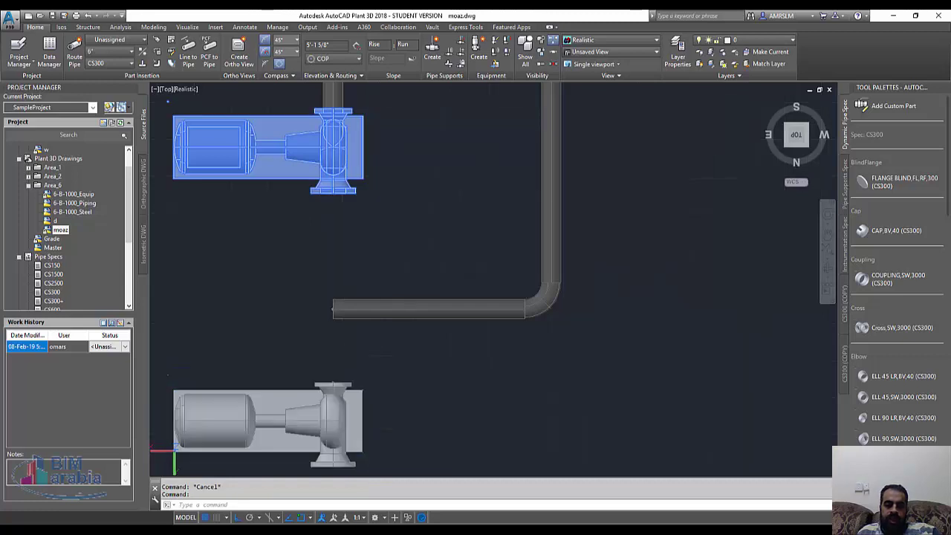
left_click(561, 321)
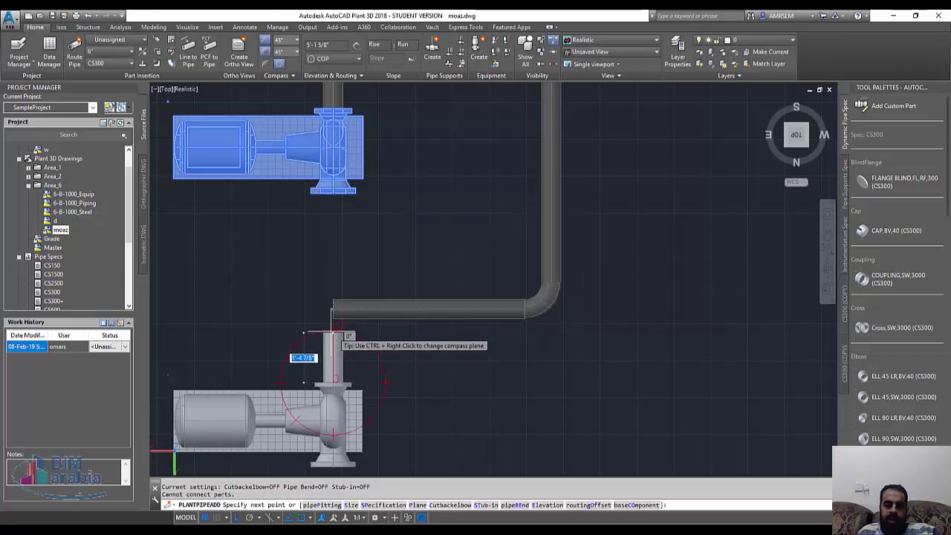
scroll(336, 320, "up", 3)
left_click(337, 266)
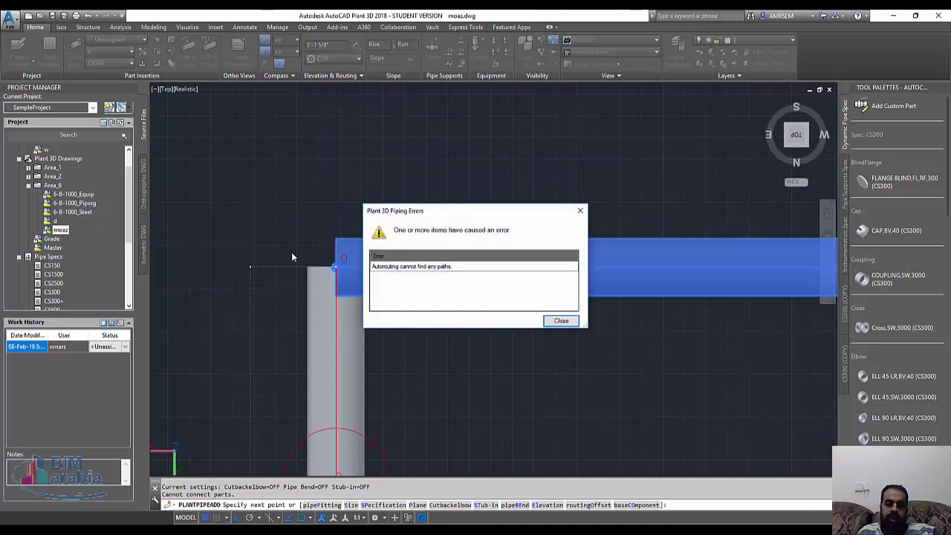
left_click(549, 320)
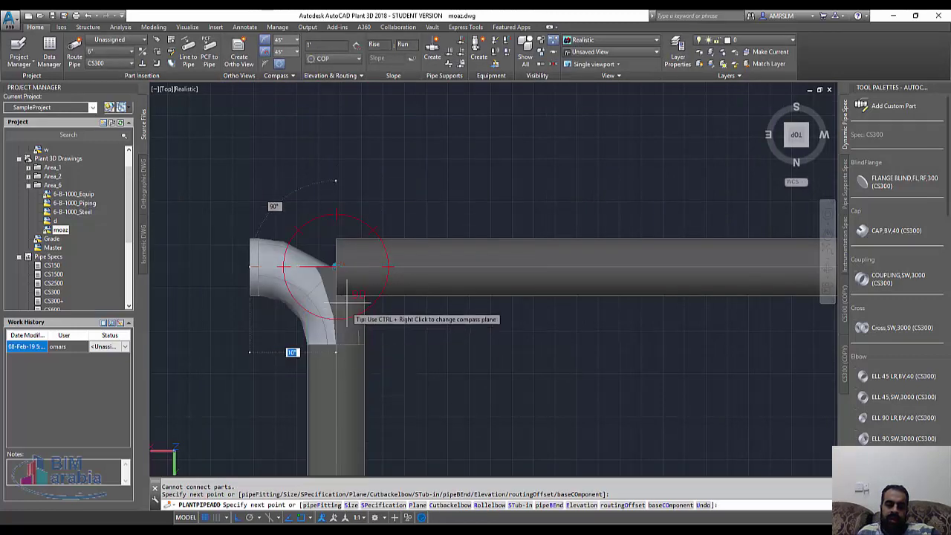
key("Escape")
key("Escape")
- Select the horizontal pipe and try repositioning its left end, then cancel
scroll(334, 302, "down", 3)
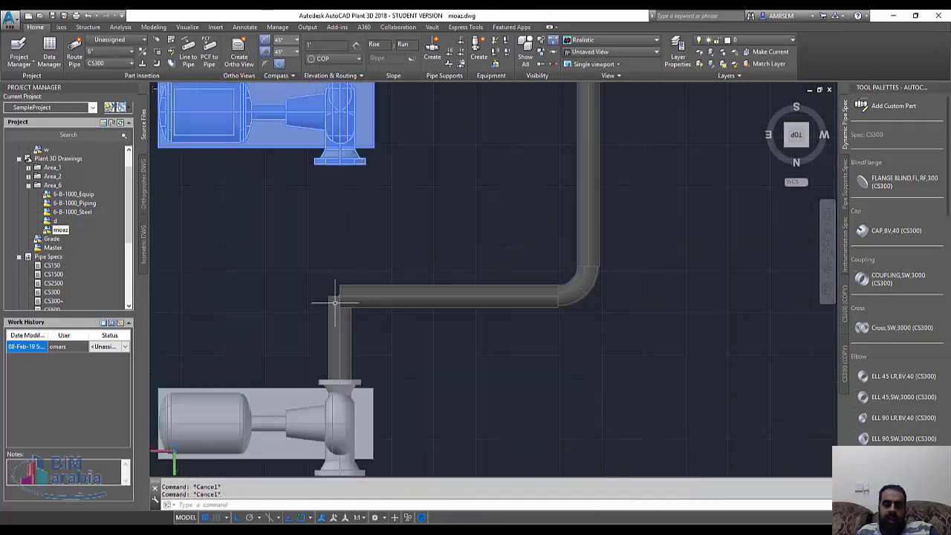
scroll(339, 328, "up", 3)
left_click(329, 261)
scroll(329, 262, "up", 3)
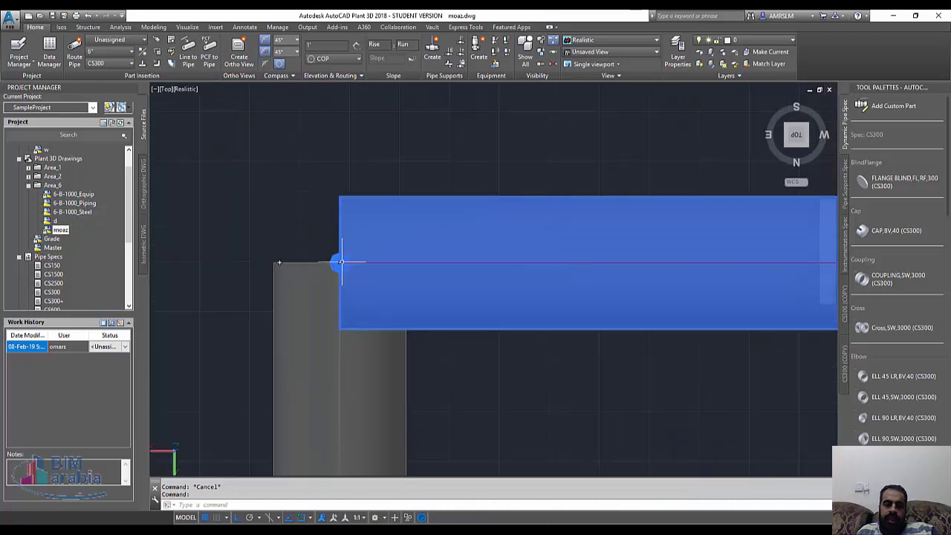
scroll(338, 261, "up", 2)
left_click(339, 262)
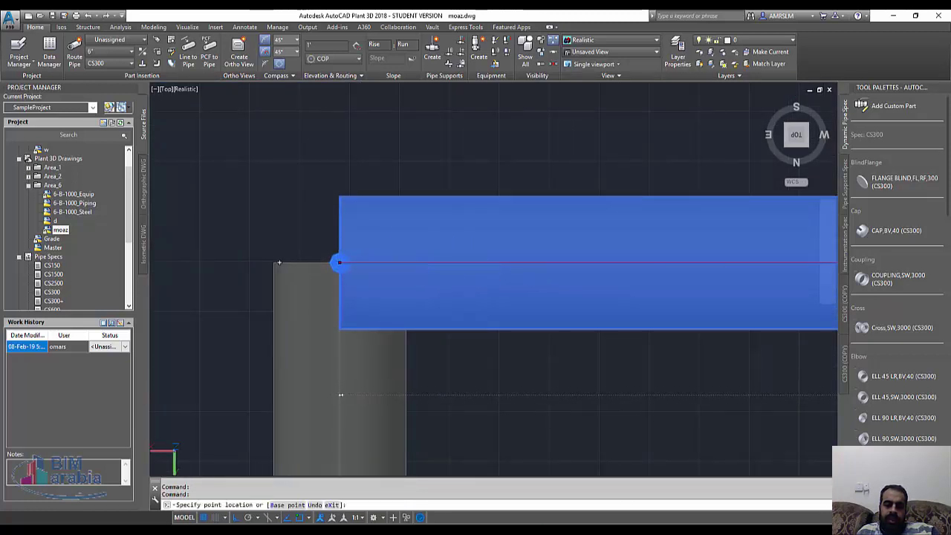
key("Escape")
key("Escape")
- Switch to an isometric view and orbit to see the model from the side
scroll(312, 222, "down", 2)
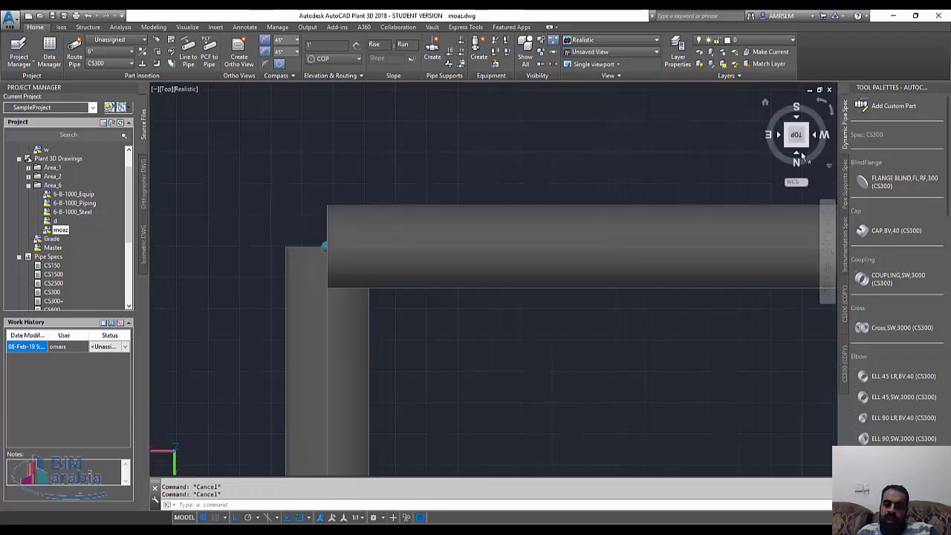
left_click(807, 151)
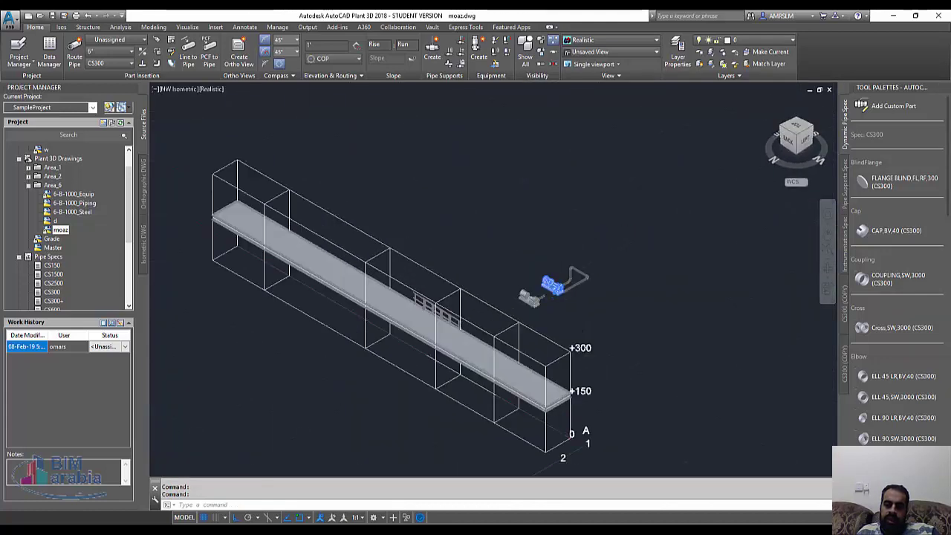
scroll(531, 330, "up", 2)
scroll(530, 330, "down", 5)
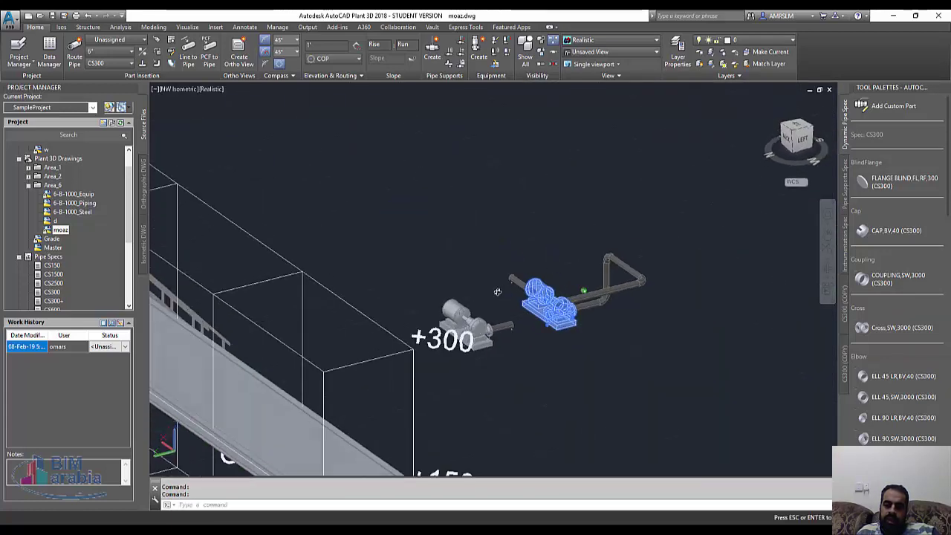
mouse_move(531, 330)
middle_mouse_down("shift")
mouse_move(454, 274)
mouse_move(499, 276)
middle_mouse_up("shift")
scroll(488, 222, "up", 3)
scroll(484, 250, "up", 1)
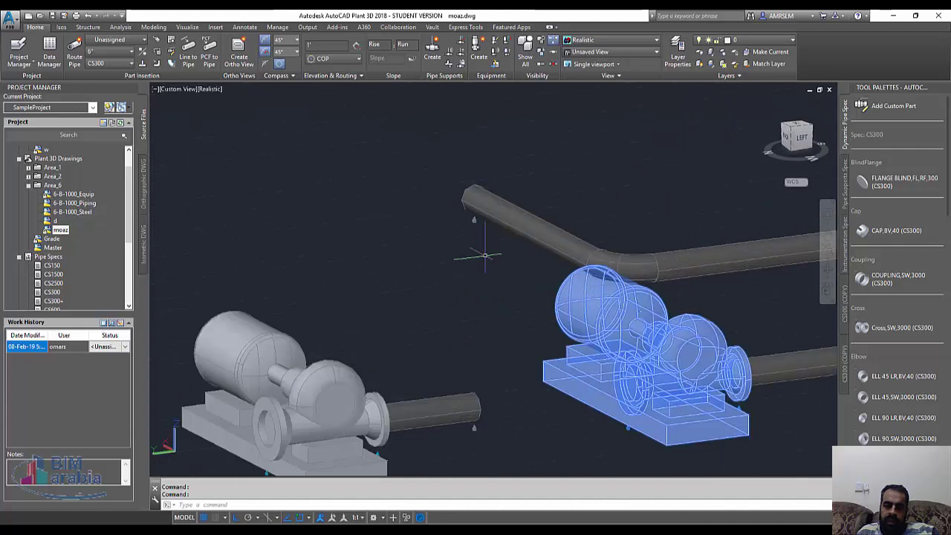
scroll(473, 215, "up", 1)
- Route a vertical drop from the upper pipe's free end at the default elevation, then undo it
left_click(468, 211)
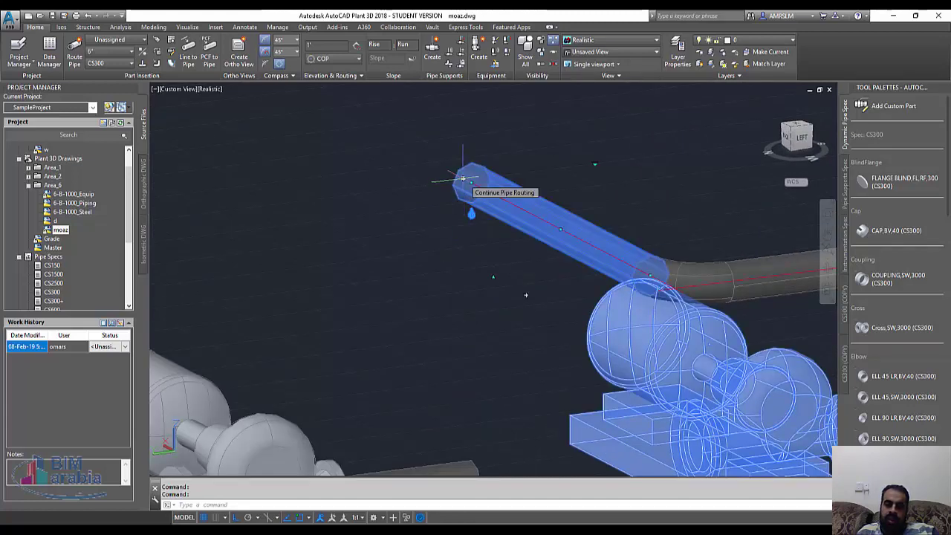
left_click(462, 179)
scroll(446, 279, "down", 3)
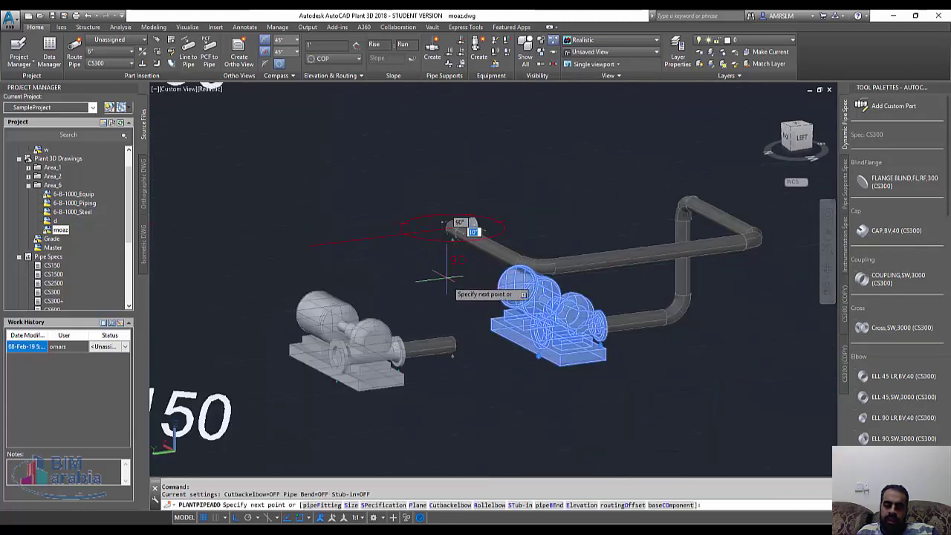
type("e")
key("Return")
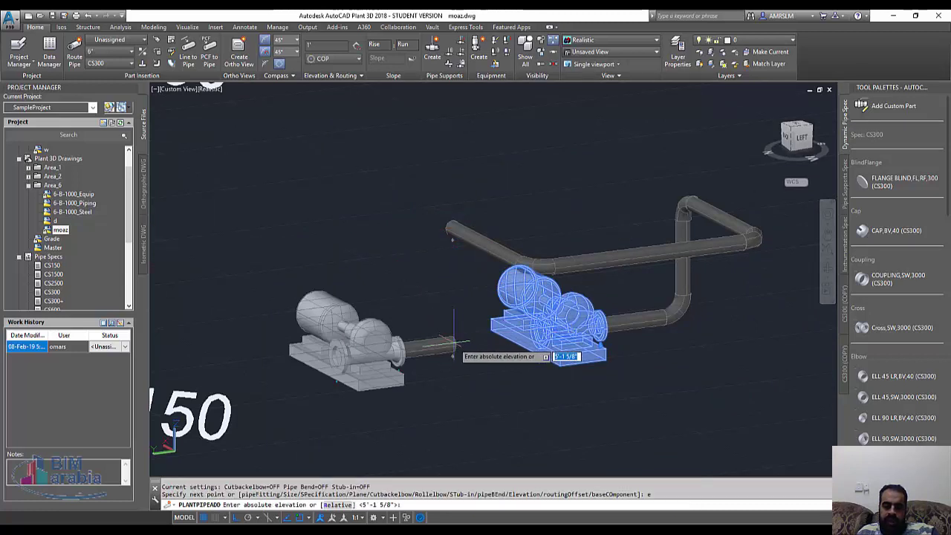
key("Return")
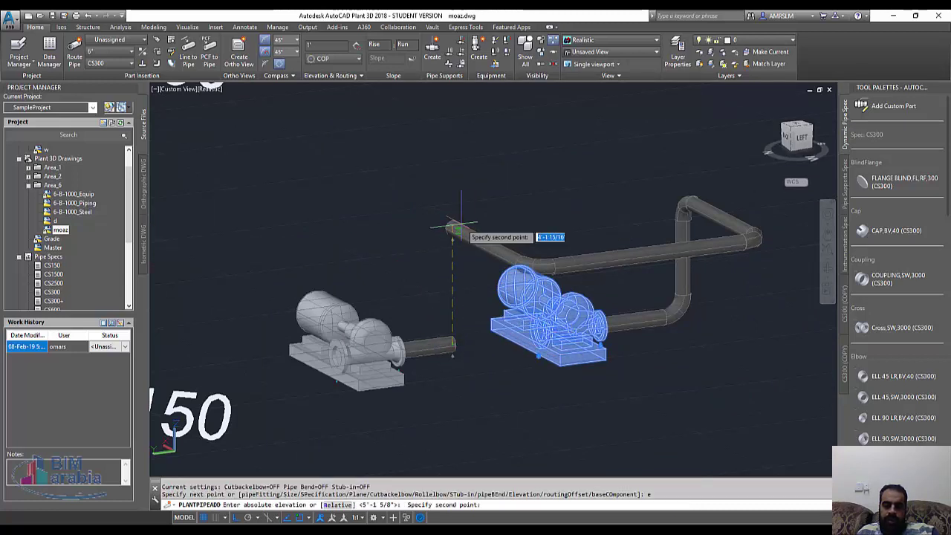
left_click(451, 225)
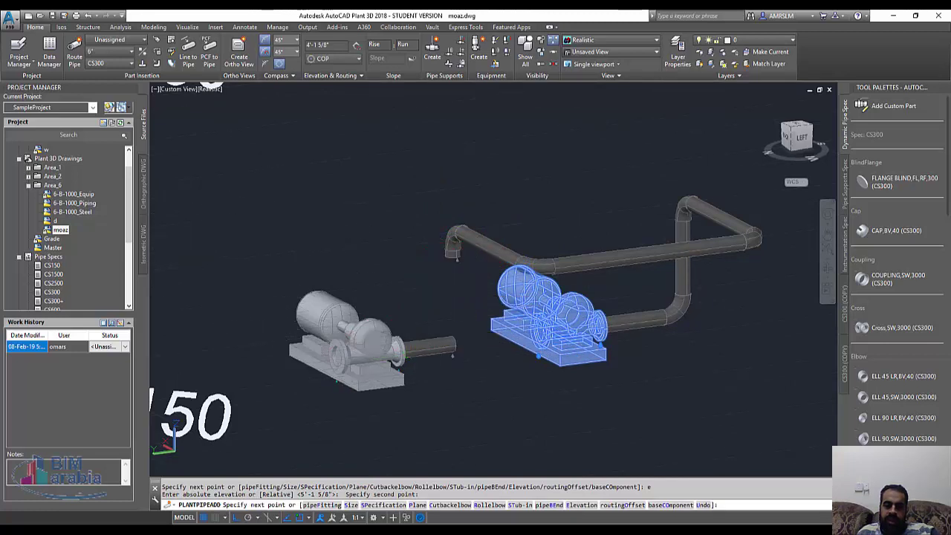
key("Escape")
scroll(461, 262, "up", 2)
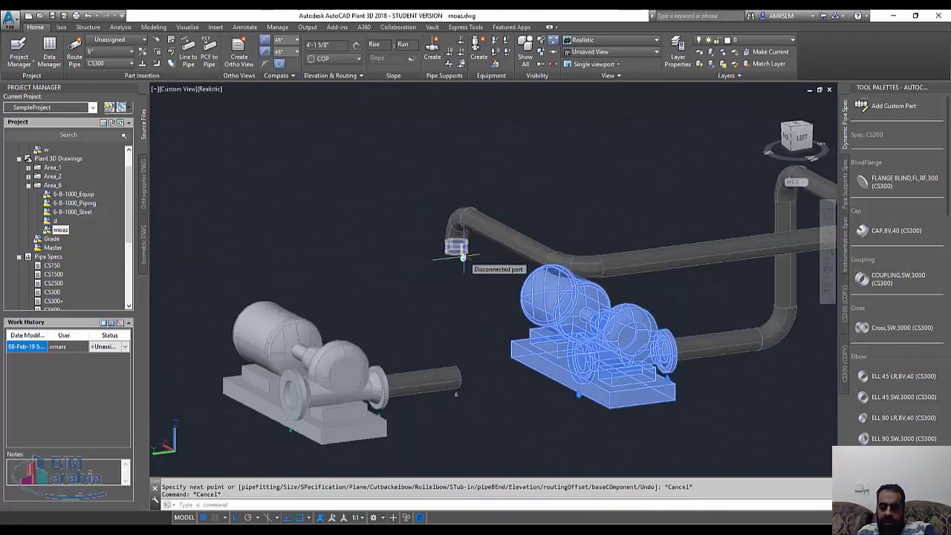
key("ctrl+z")
- Continue pipe from the horizontal pipe's open end to close the loop, then open the P&ID Line List
left_click(579, 163)
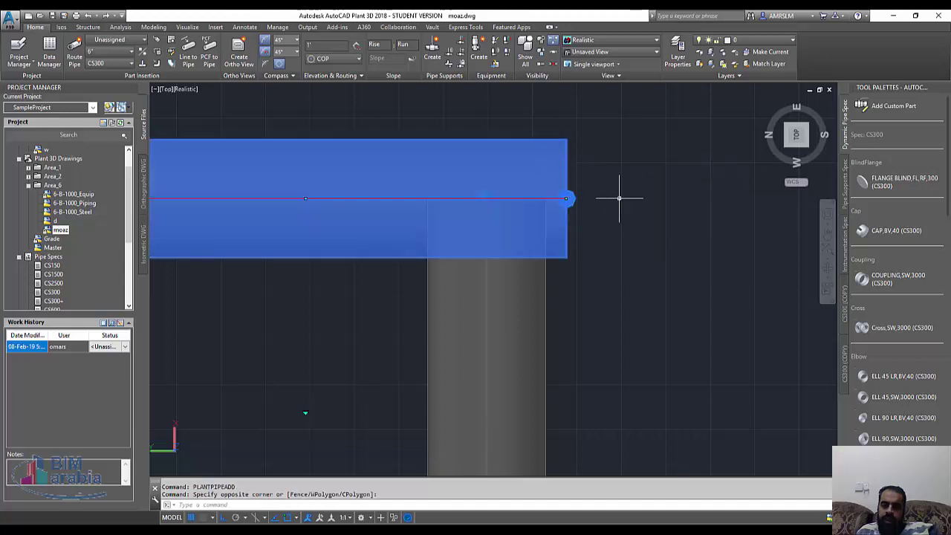
left_click(568, 198)
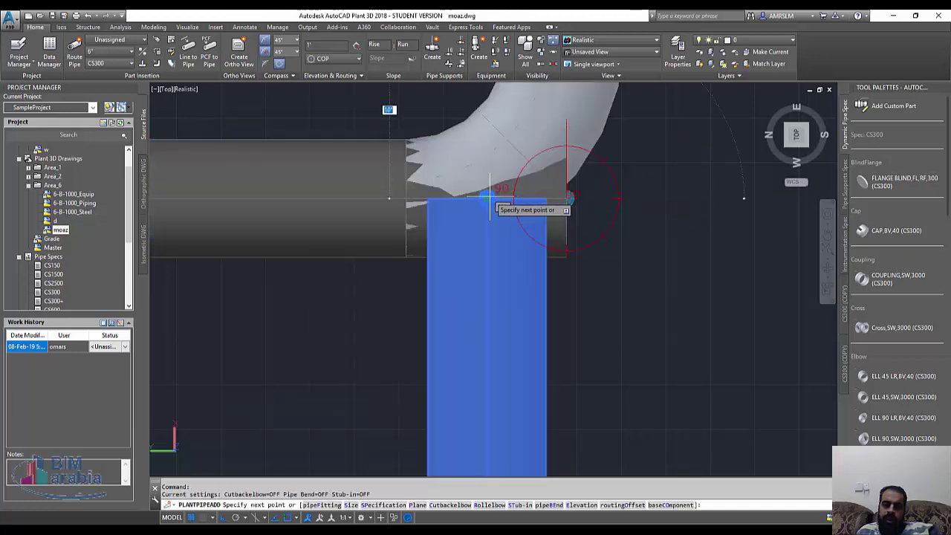
scroll(490, 199, "down", 3)
scroll(404, 248, "down", 6)
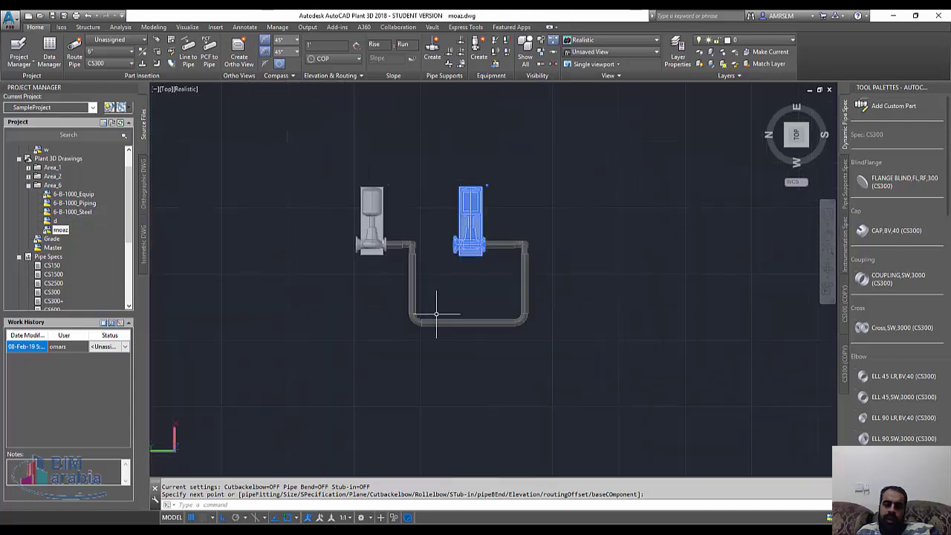
mouse_move(436, 313)
middle_mouse_down("shift")
mouse_move(468, 245)
mouse_move(402, 225)
middle_mouse_up("shift")
key("Escape")
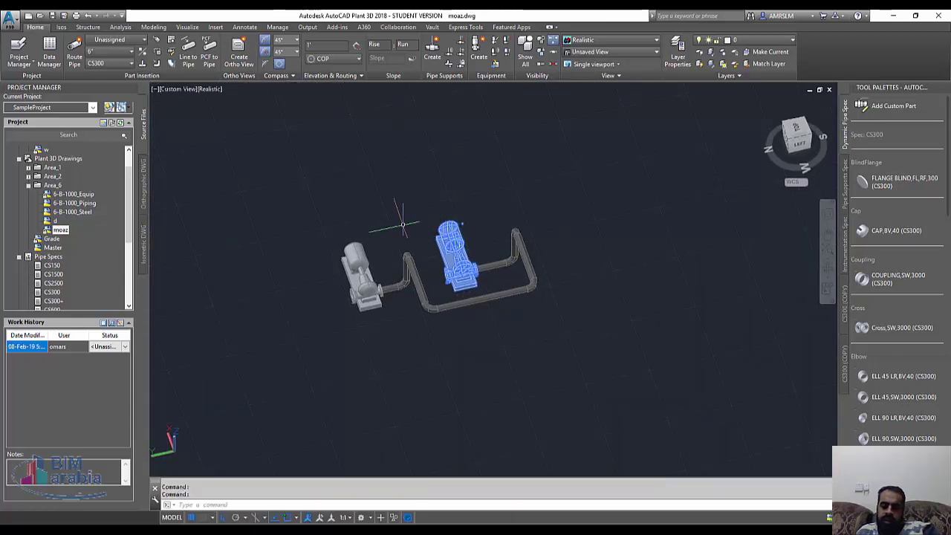
scroll(389, 219, "up", 2)
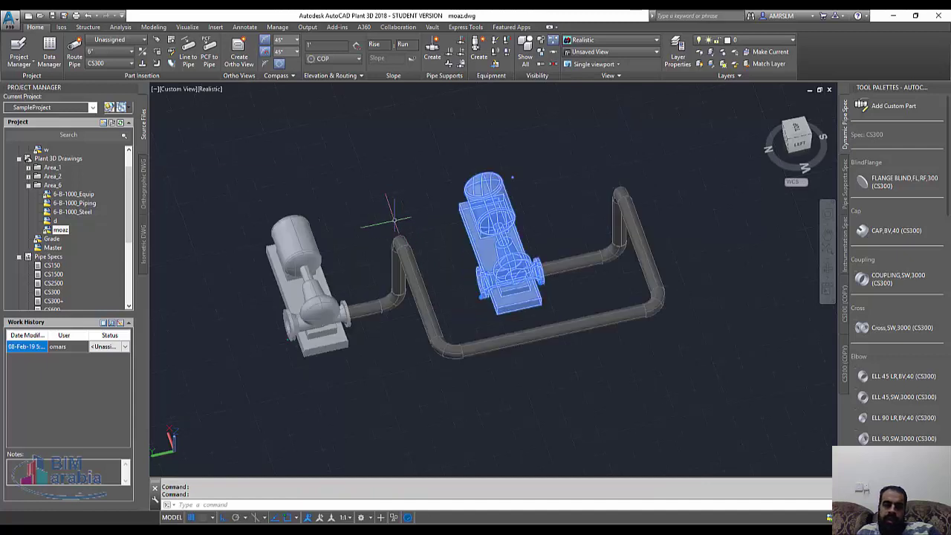
left_click(157, 52)
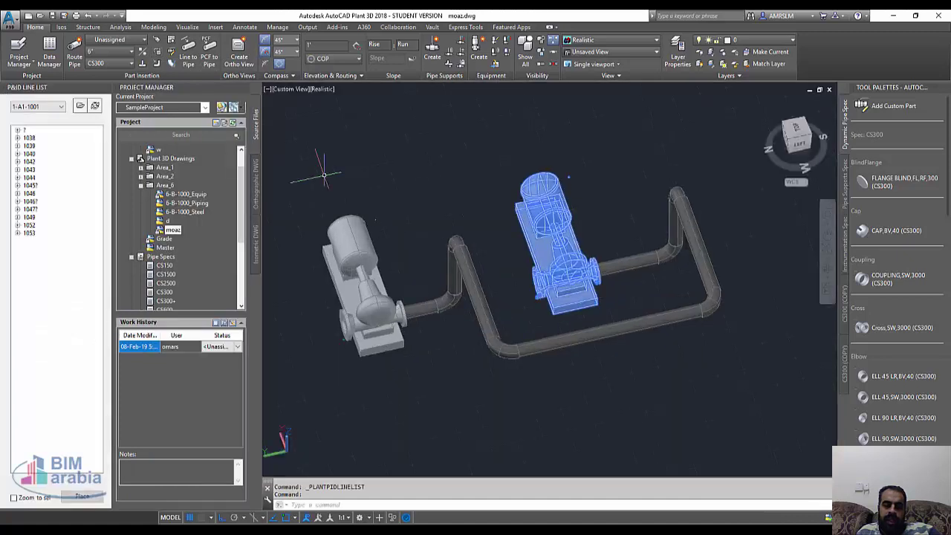
- Switch the line list to drawing 1-A1-1002 and expand lines 1049, 1056 and 1058
left_click(17, 138)
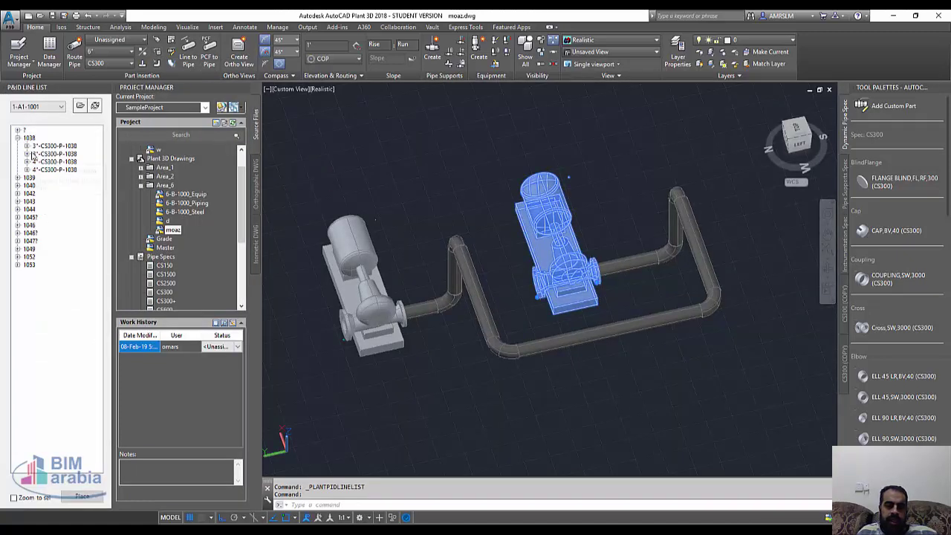
left_click(27, 147)
left_click(47, 110)
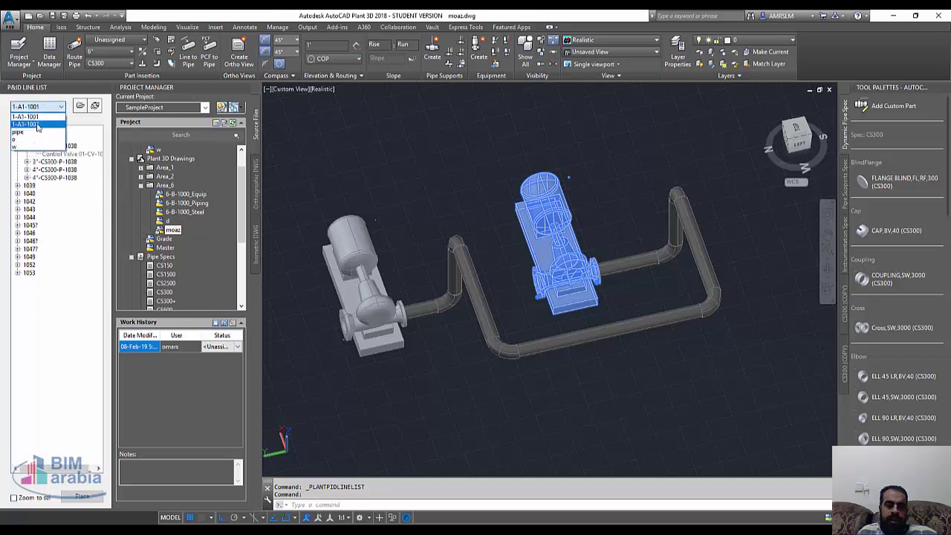
left_click(26, 124)
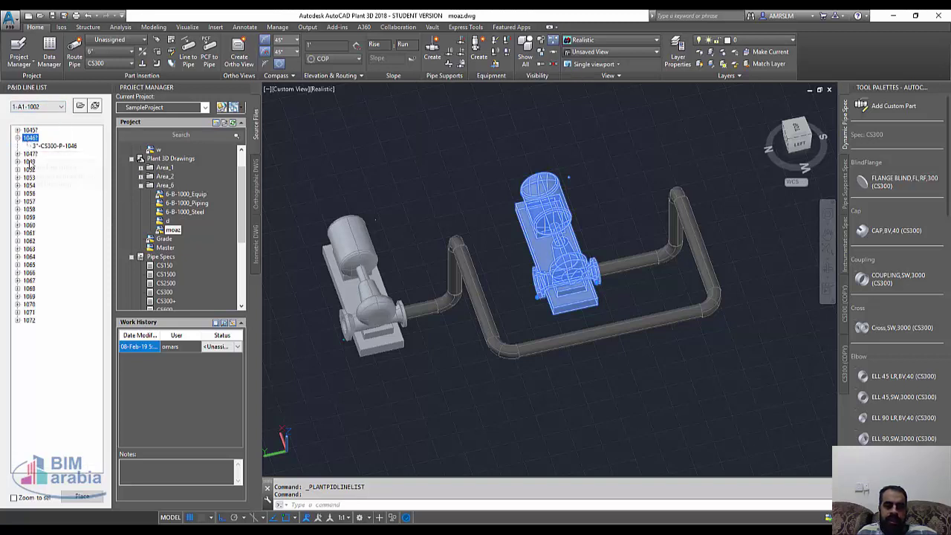
left_click(28, 162)
left_click(29, 201)
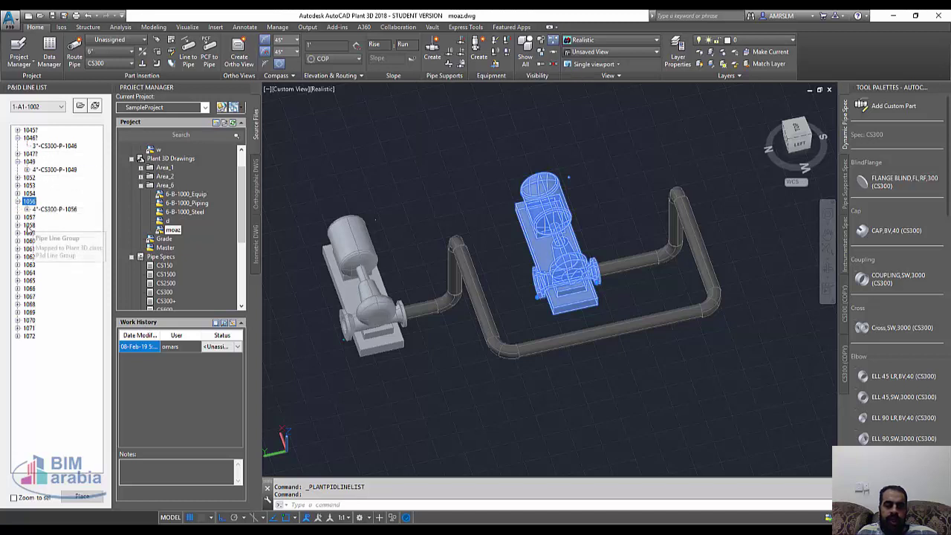
left_click(29, 224)
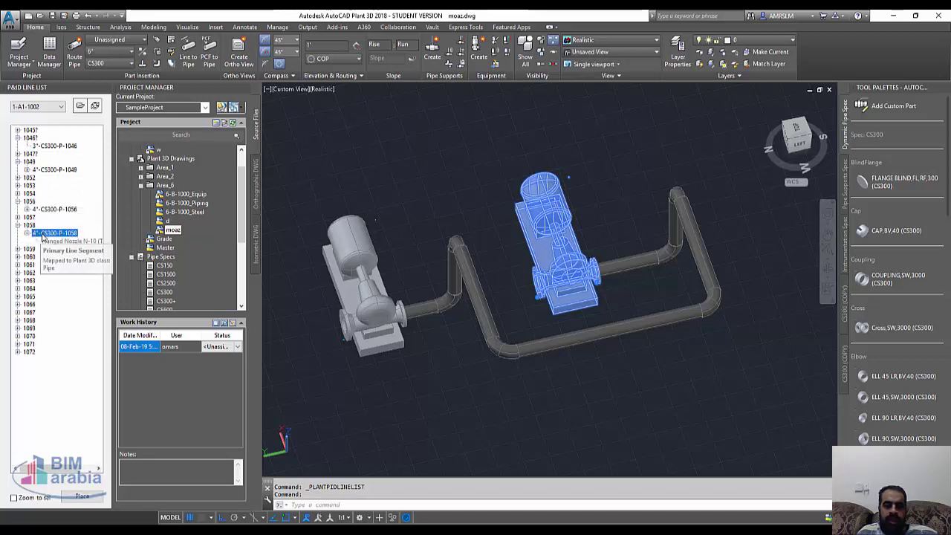
left_click(46, 233)
- Expand line 1064 and 4"-CS300-P-1064, then place Check Valve HA-128
left_click(30, 289)
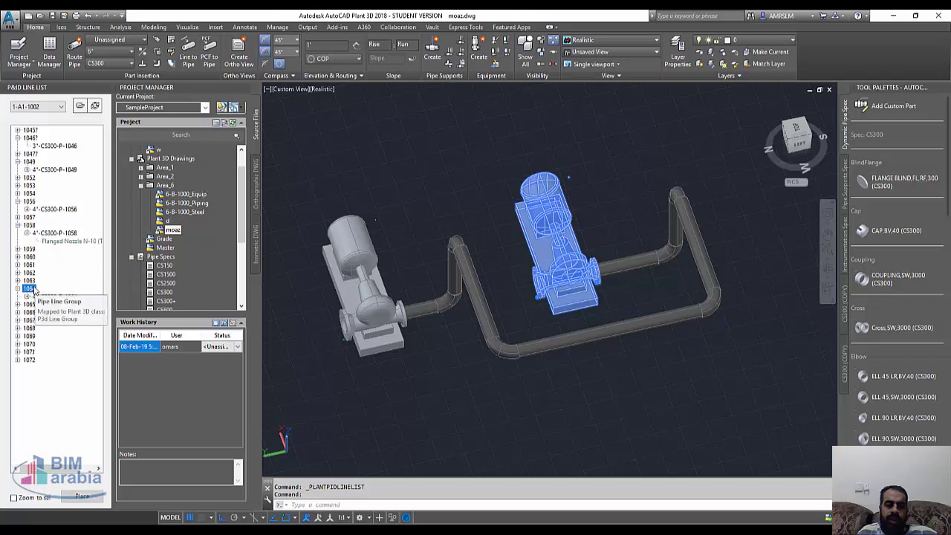
left_click(46, 296)
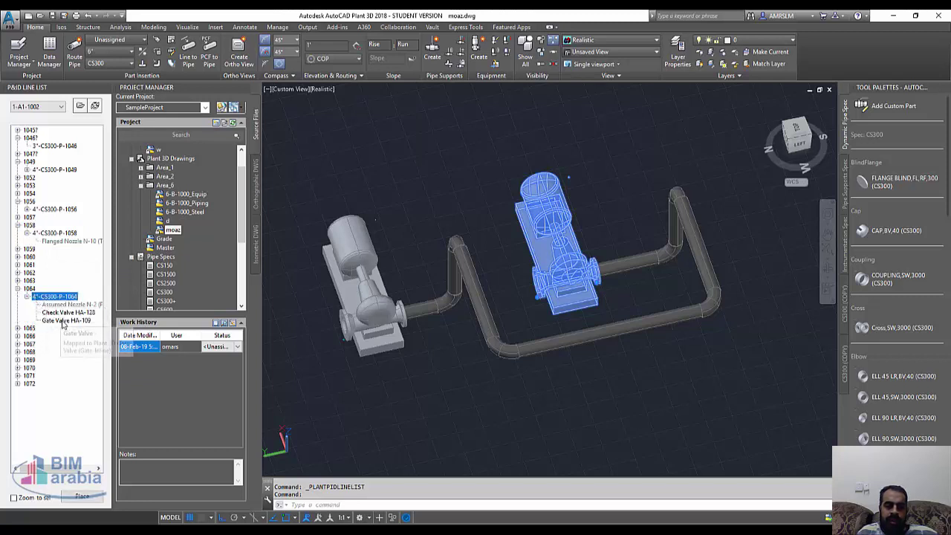
left_click(67, 312)
left_click(79, 315)
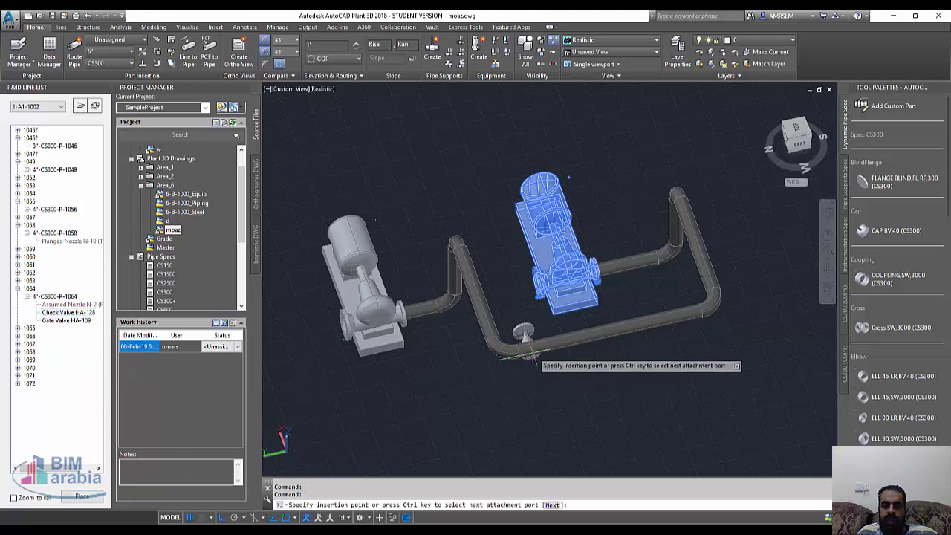
- Insert two reducers: one on the pipe beside the pump nozzle, one on the bottom pipe
scroll(617, 268, "up", 5)
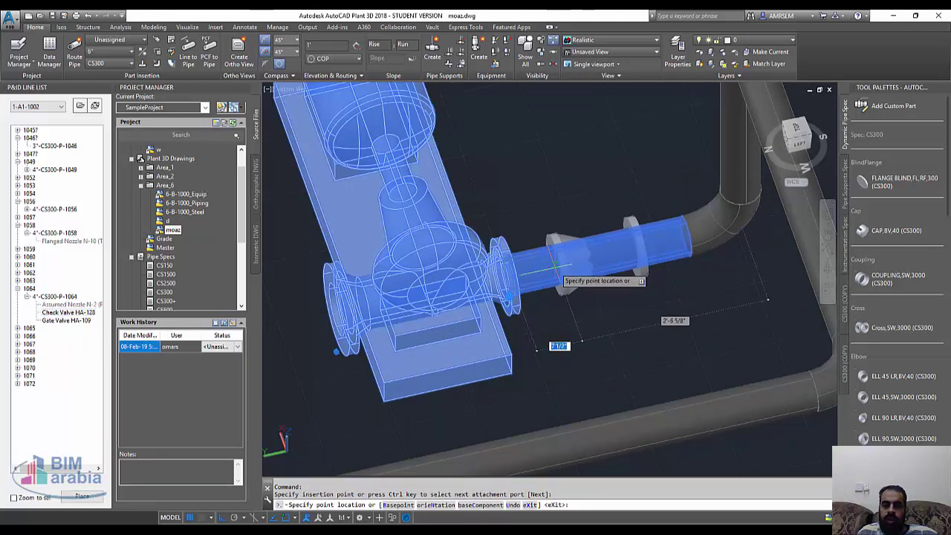
left_click(553, 269)
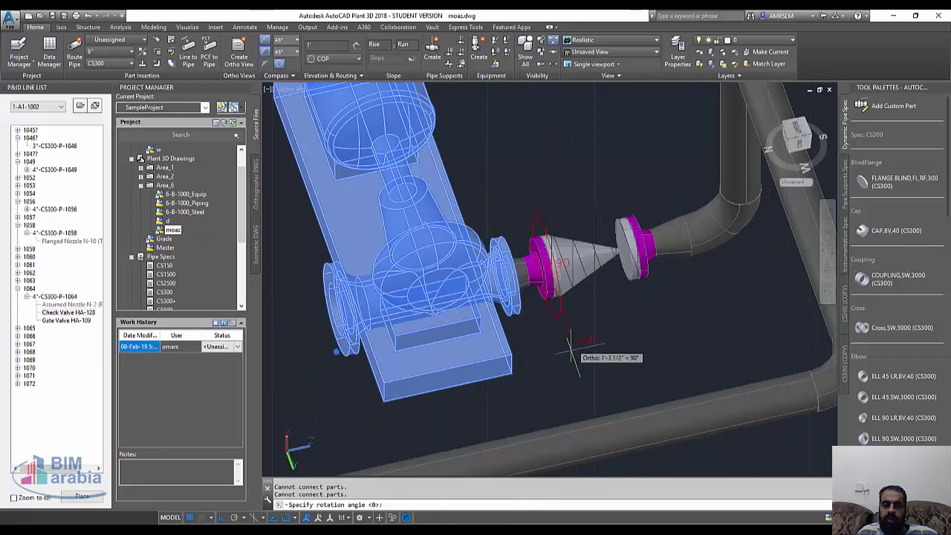
key("Return")
scroll(609, 326, "down", 5)
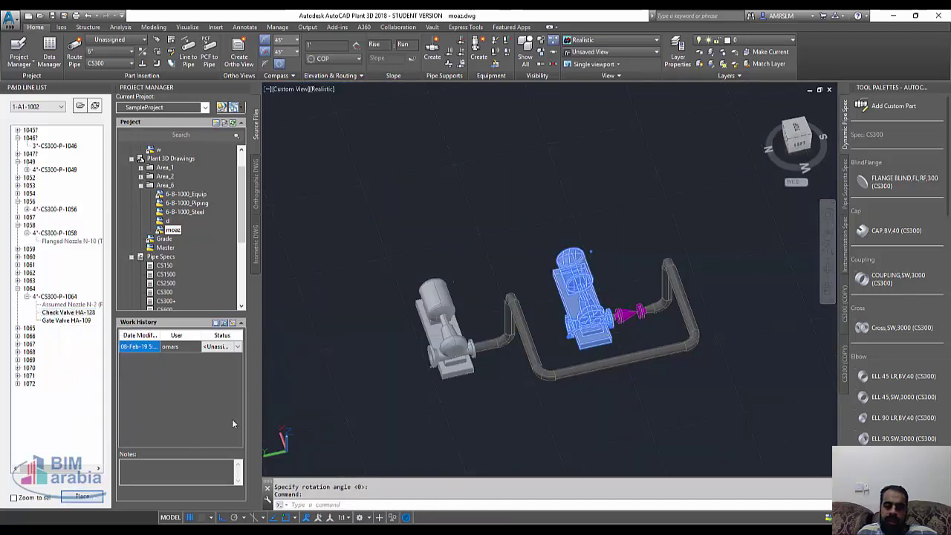
key("Return")
scroll(605, 379, "up", 5)
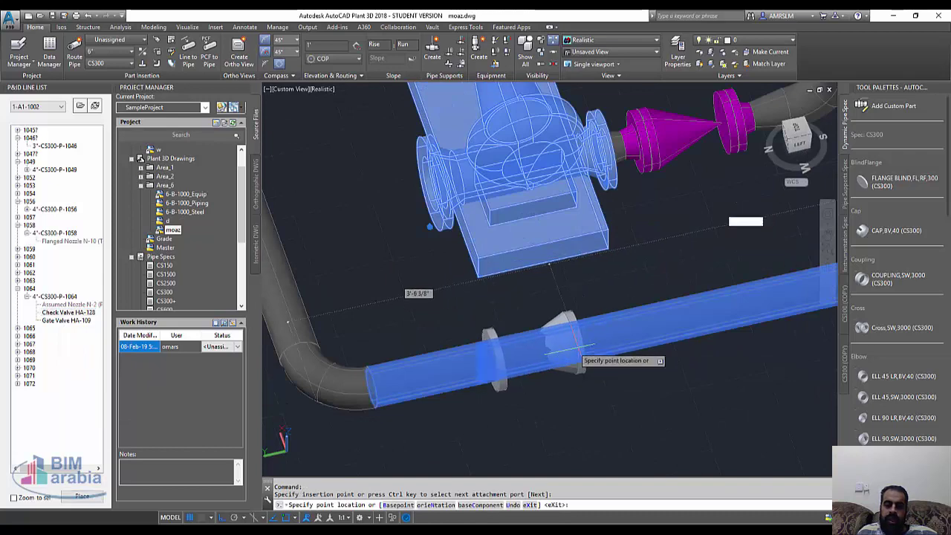
left_click(529, 346)
key("Return")
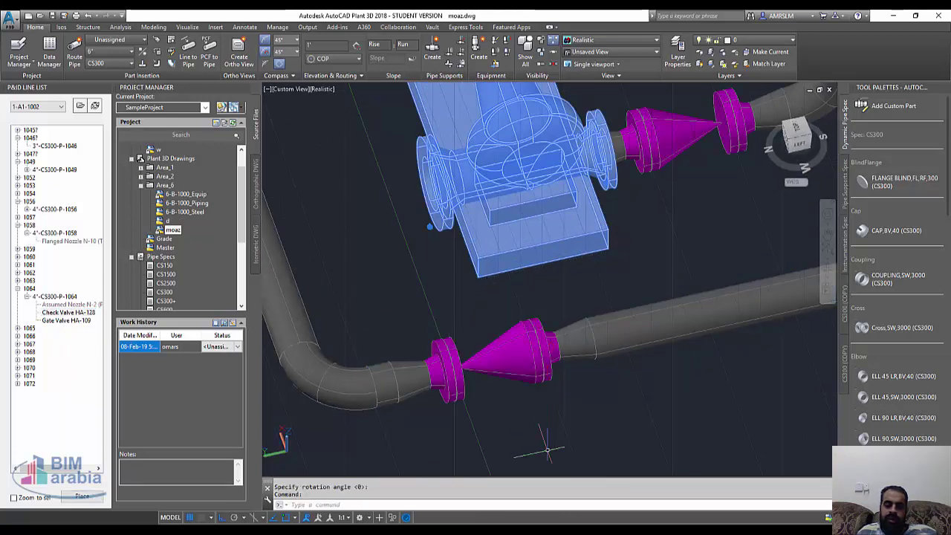
scroll(430, 338, "down", 4)
key("Escape")
key("Escape")
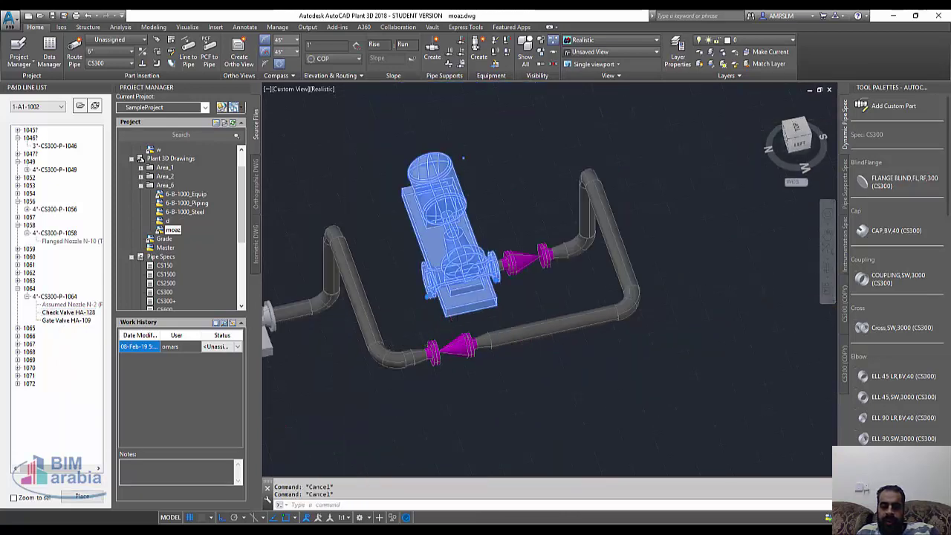
scroll(461, 341, "up", 3)
scroll(504, 381, "down", 3)
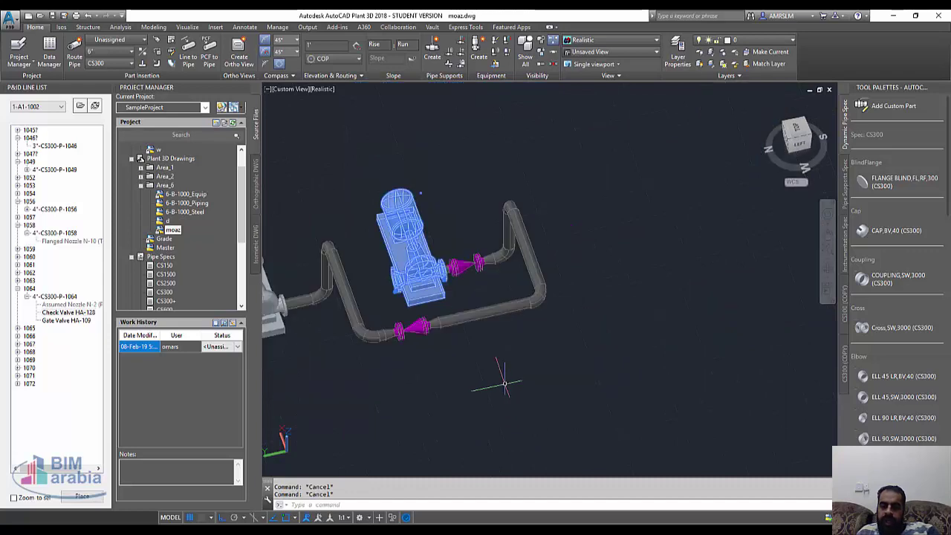
- In Create Equipment, try horizontal and vertical tank types, then choose New Horizontal Tank
left_click(479, 49)
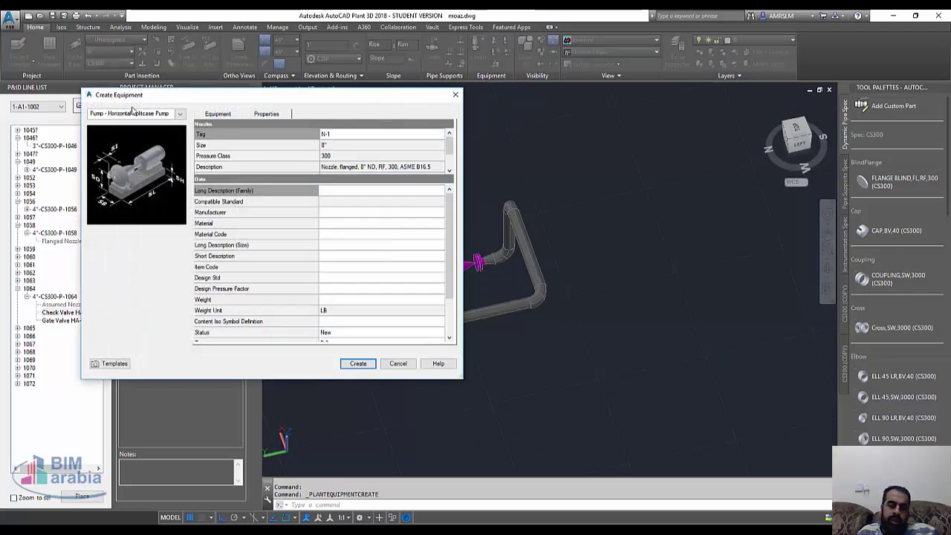
left_click(146, 115)
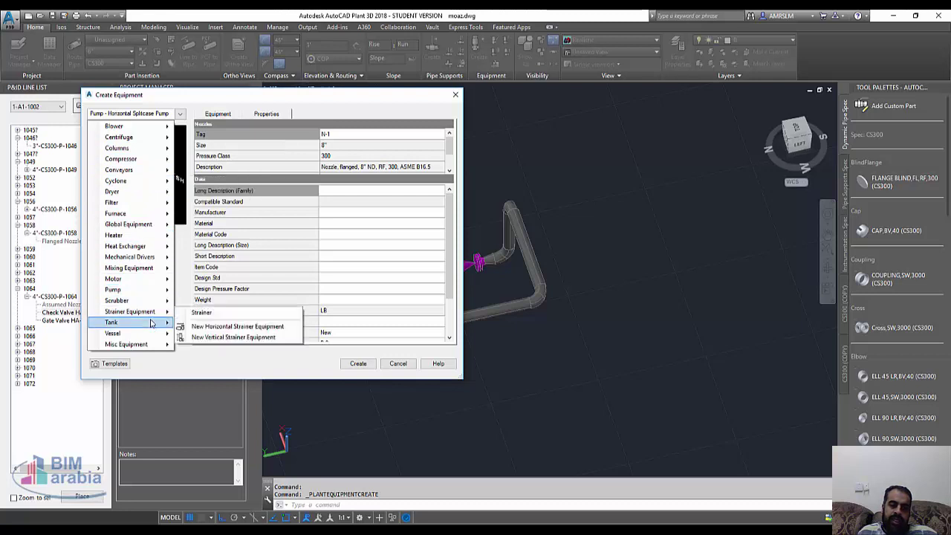
mouse_move(126, 322)
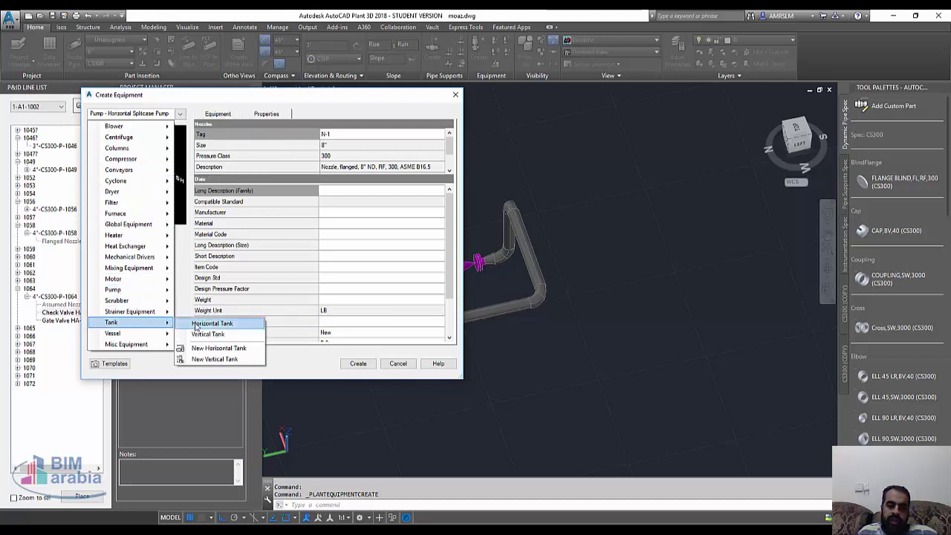
left_click(213, 324)
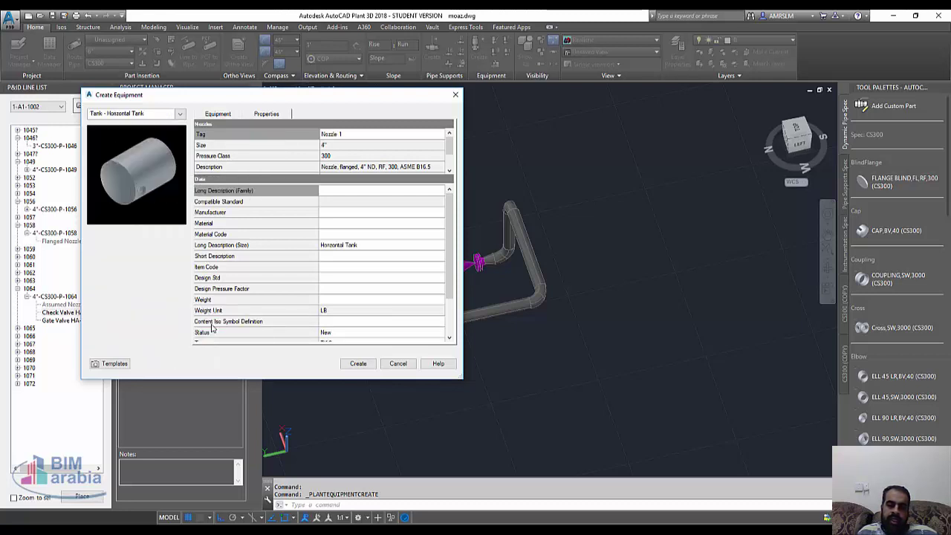
left_click(136, 117)
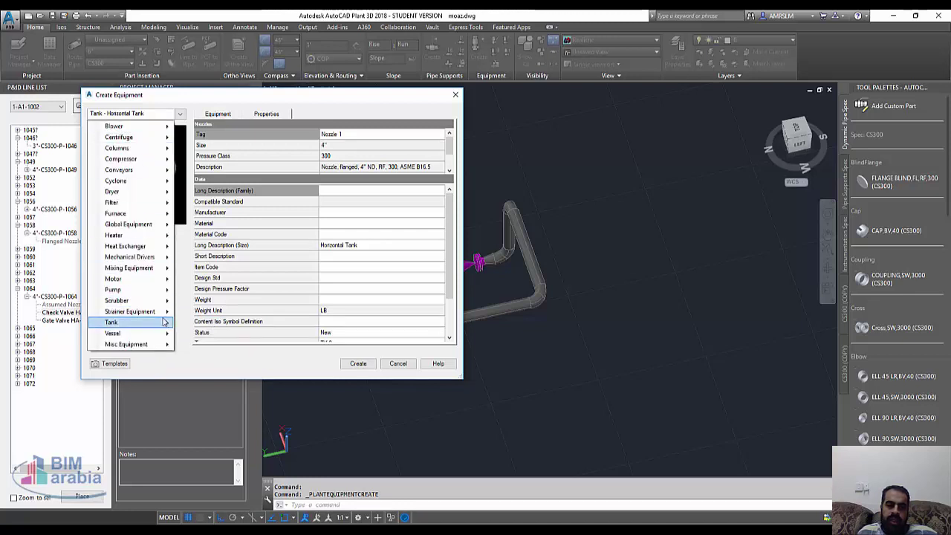
left_click(198, 336)
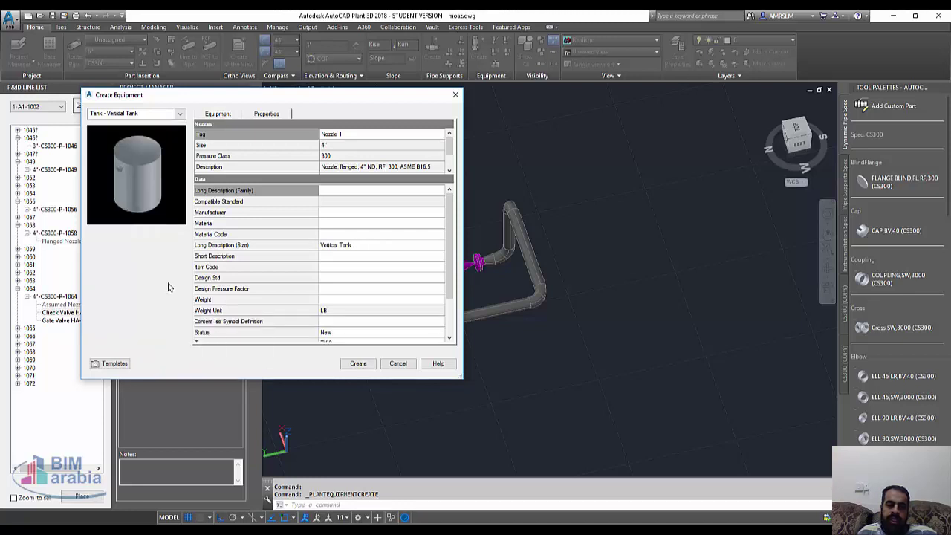
left_click(159, 117)
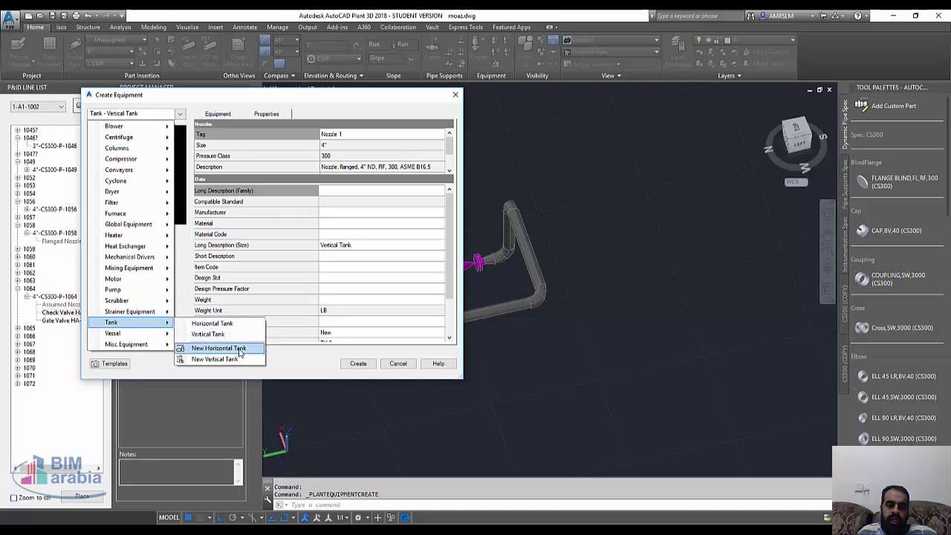
left_click(237, 349)
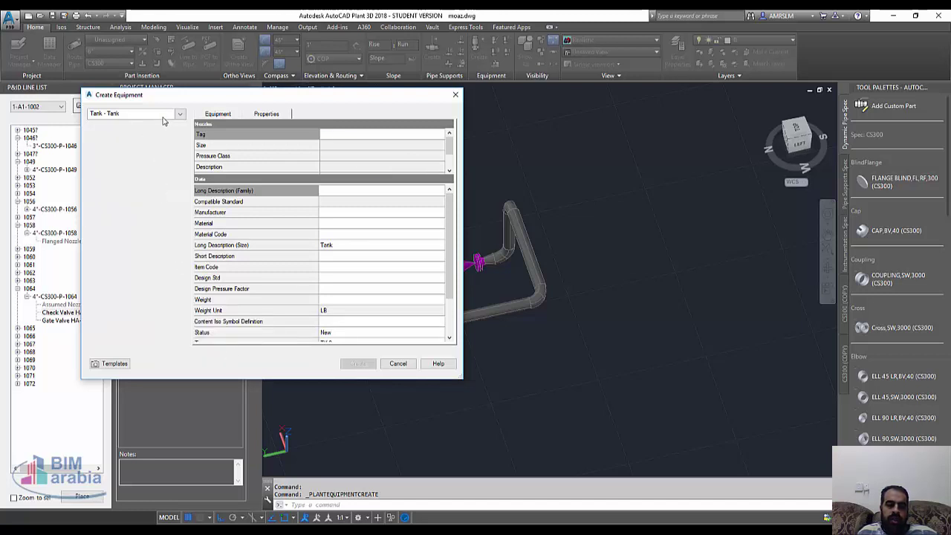
- Add a cylinder and a halfsphere to the tank body, moving the halfsphere ahead of the cylinder
left_click(223, 114)
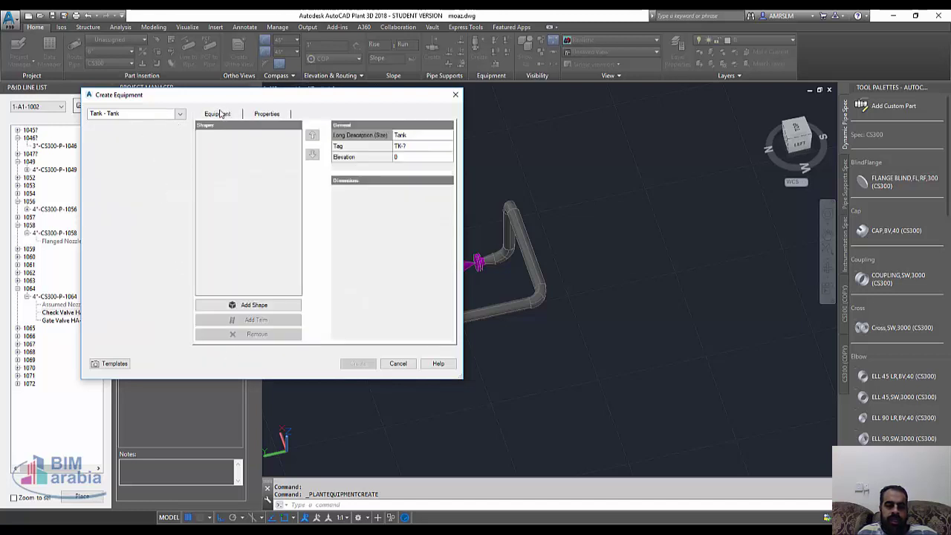
left_click(253, 305)
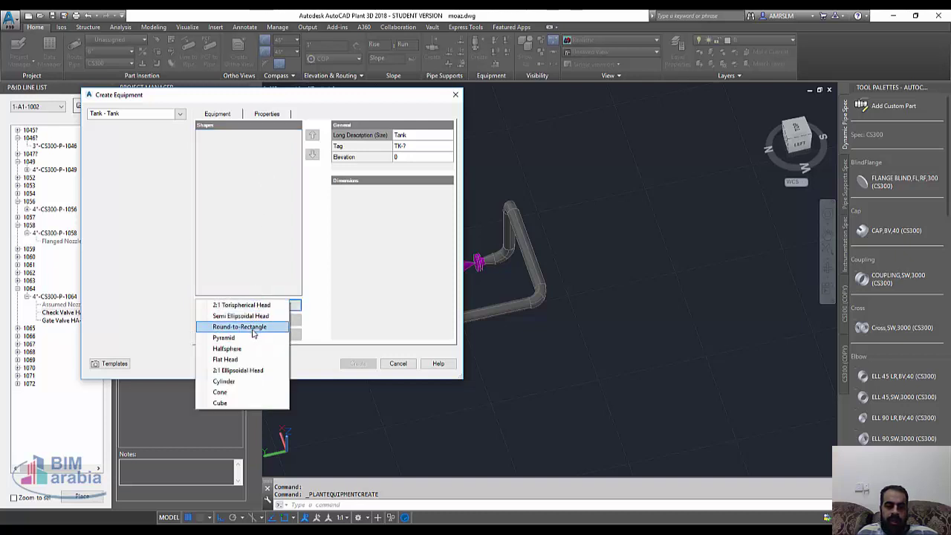
left_click(227, 381)
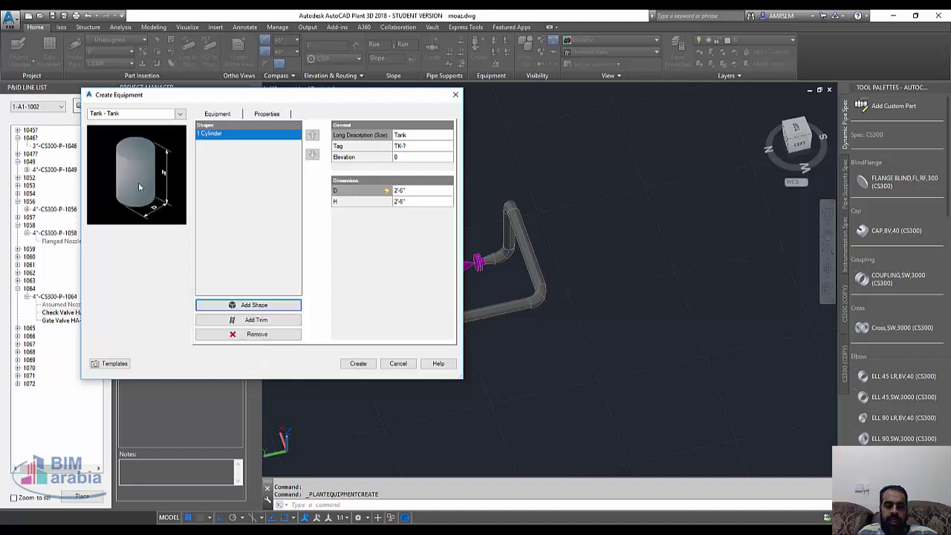
left_click(232, 305)
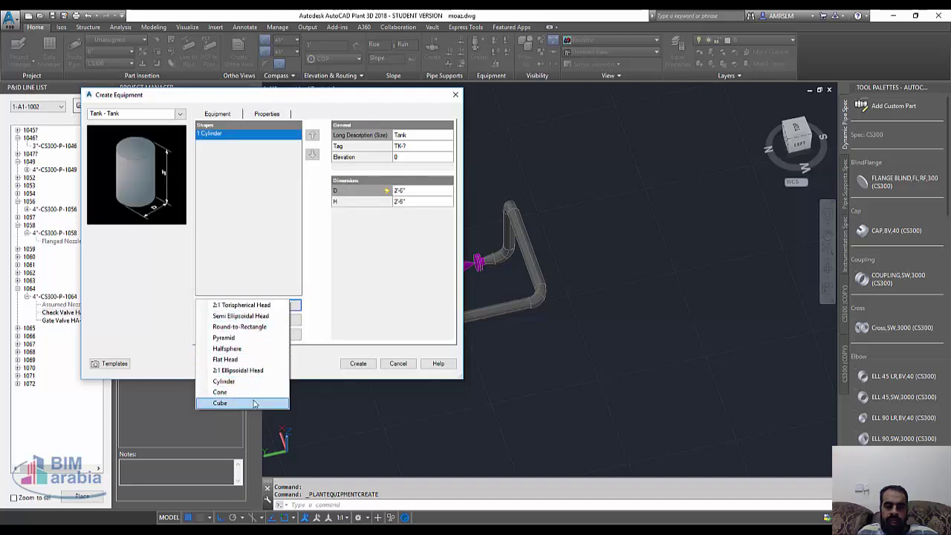
left_click(232, 348)
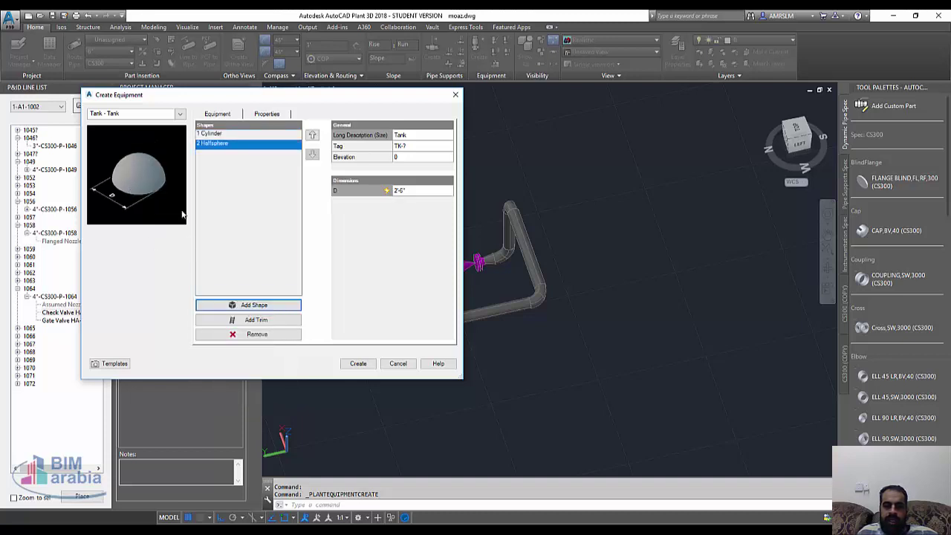
left_click(312, 137)
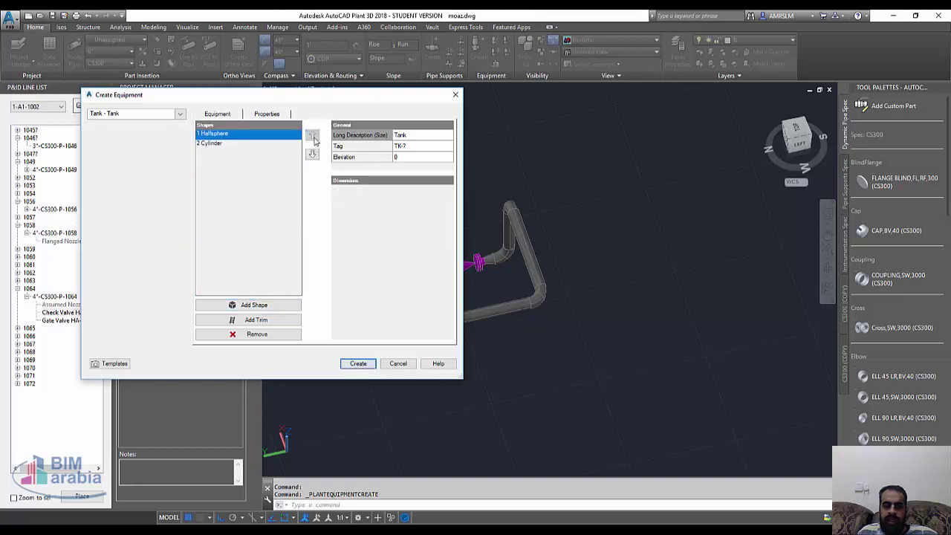
- Add a trial cube shape and remove it, leaving the halfsphere and 2'-6" cylinder
left_click(213, 145)
left_click(214, 134)
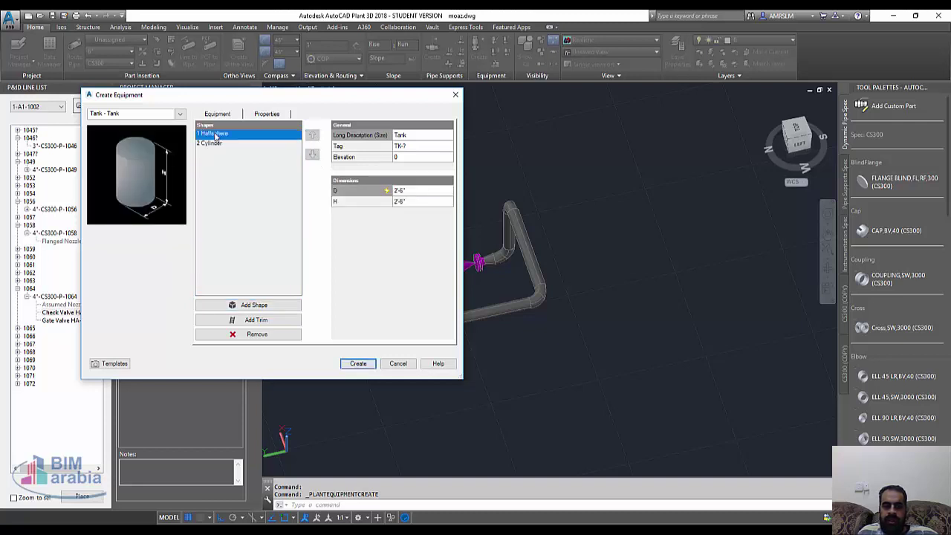
left_click(216, 144)
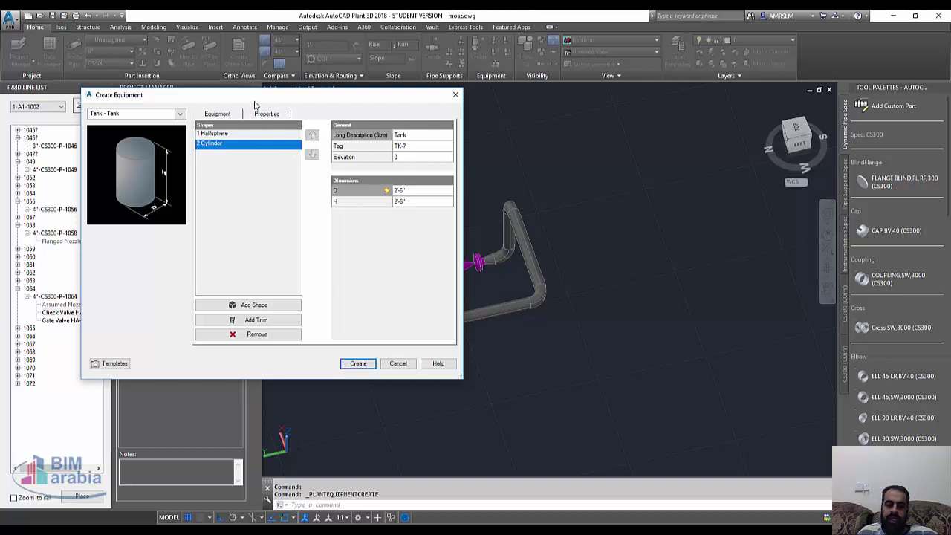
left_click(249, 304)
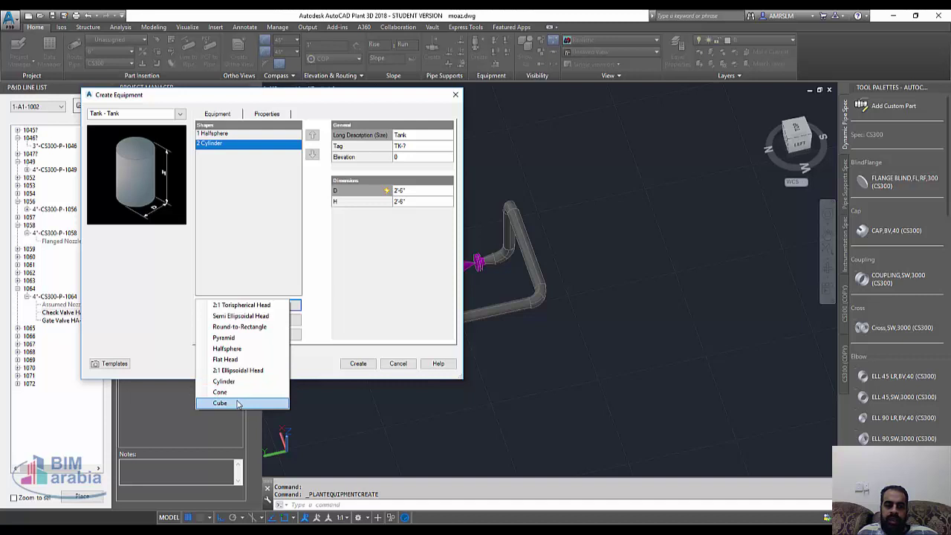
left_click(238, 403)
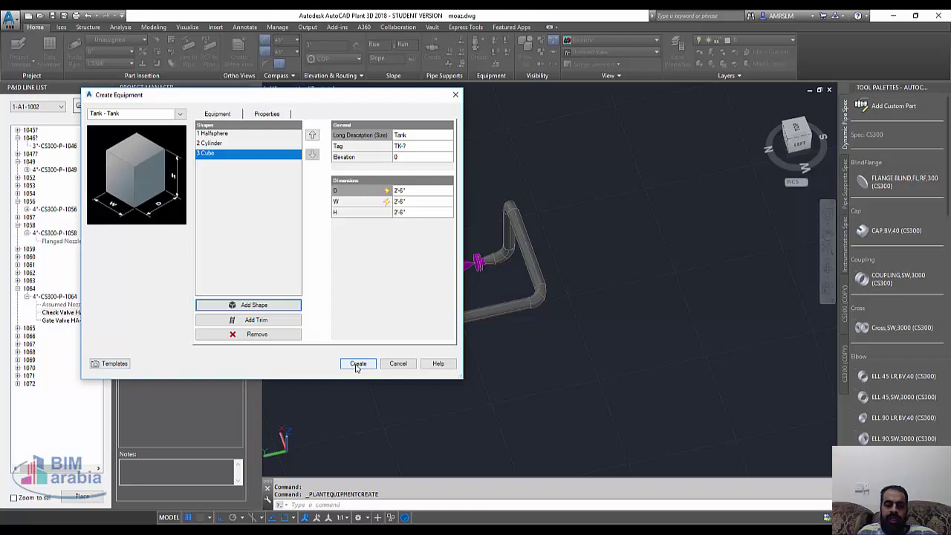
left_click(259, 336)
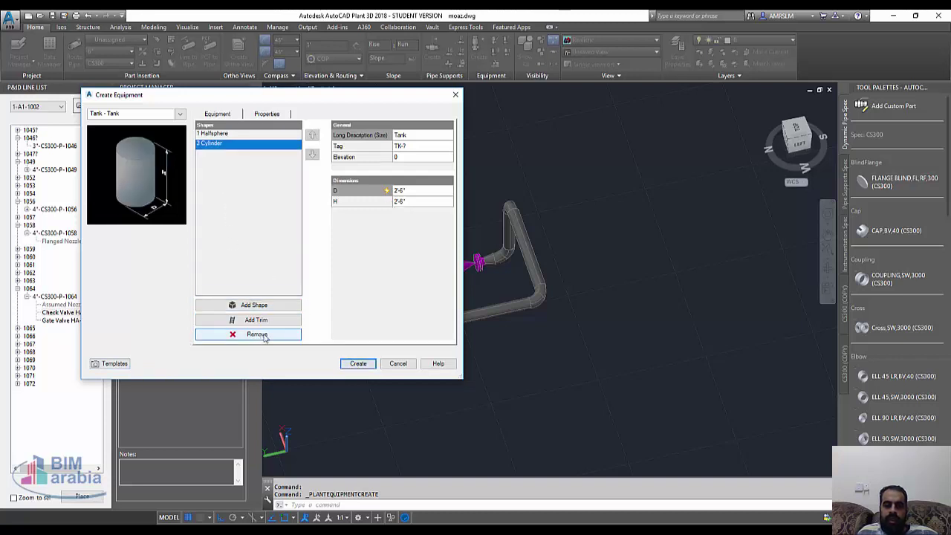
- Create the tank and place it in the model at the chosen point and rotation
left_click(359, 363)
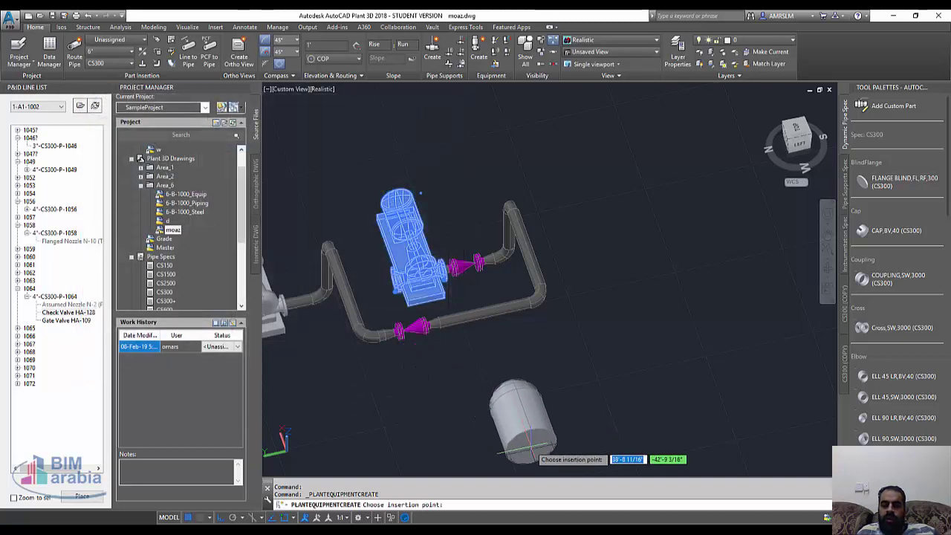
left_click(604, 449)
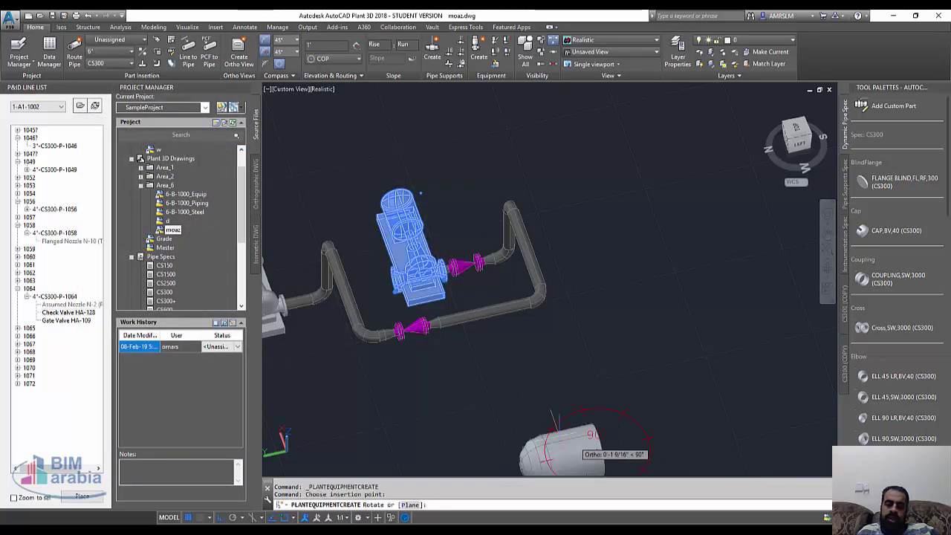
left_click(754, 408)
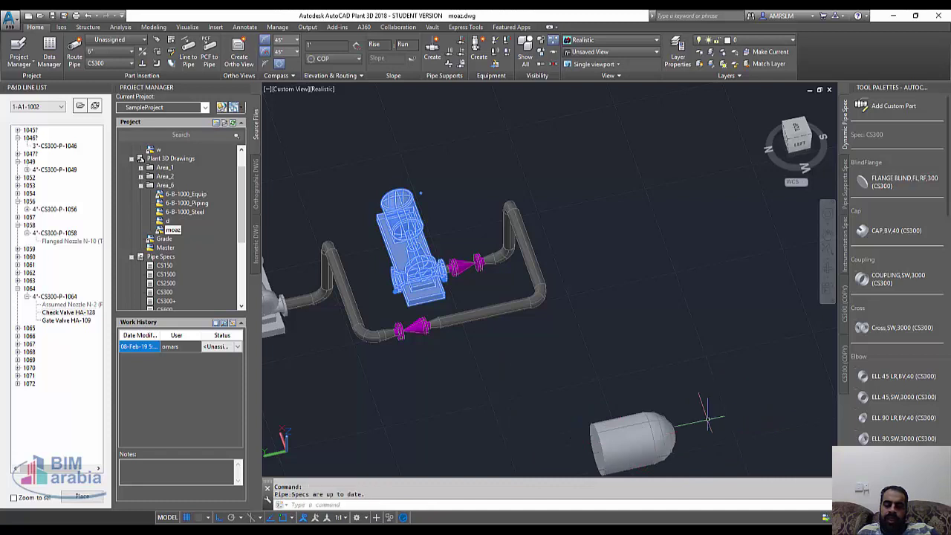
middle_click_drag(560, 411, 379, 347)
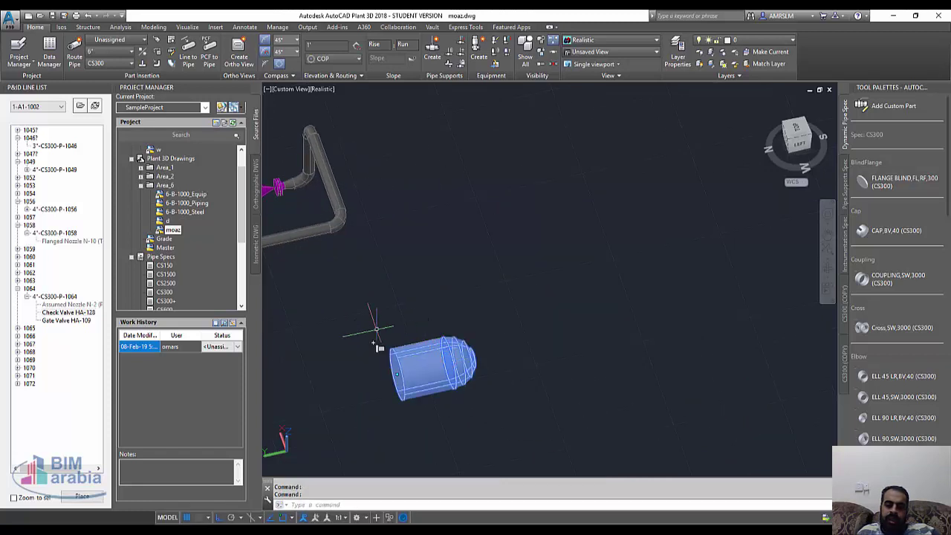
scroll(379, 346, "up", 4)
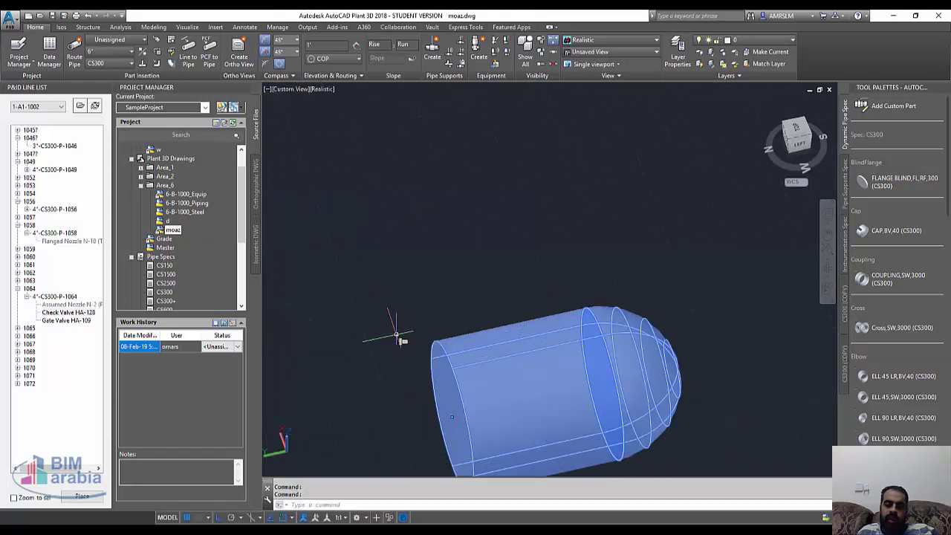
- Add nozzle N-1 to the tank's shell, trying the manway nozzle type
left_click(401, 340)
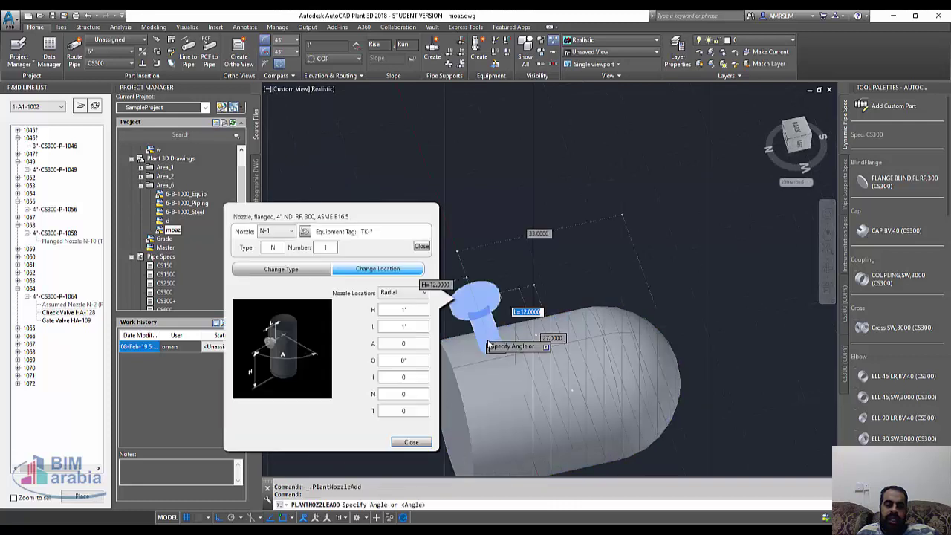
left_click(286, 268)
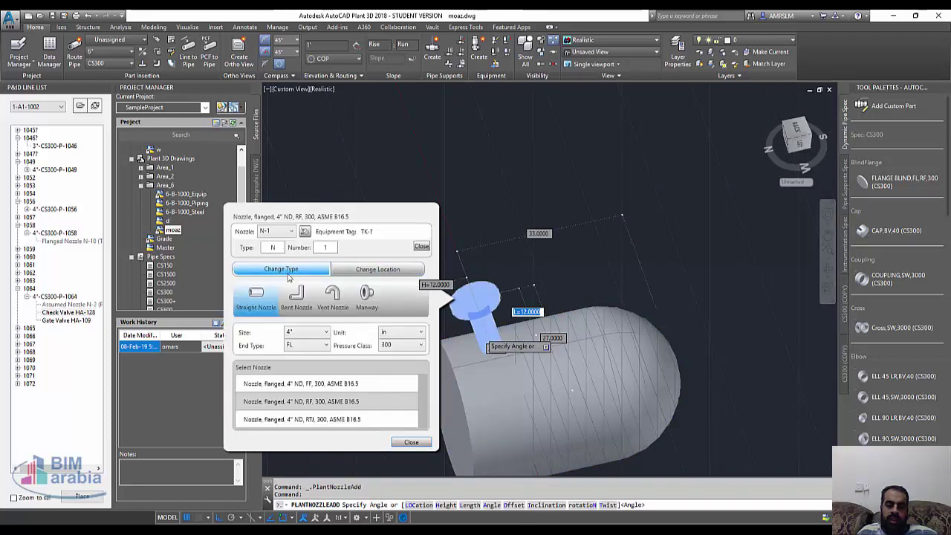
left_click(365, 297)
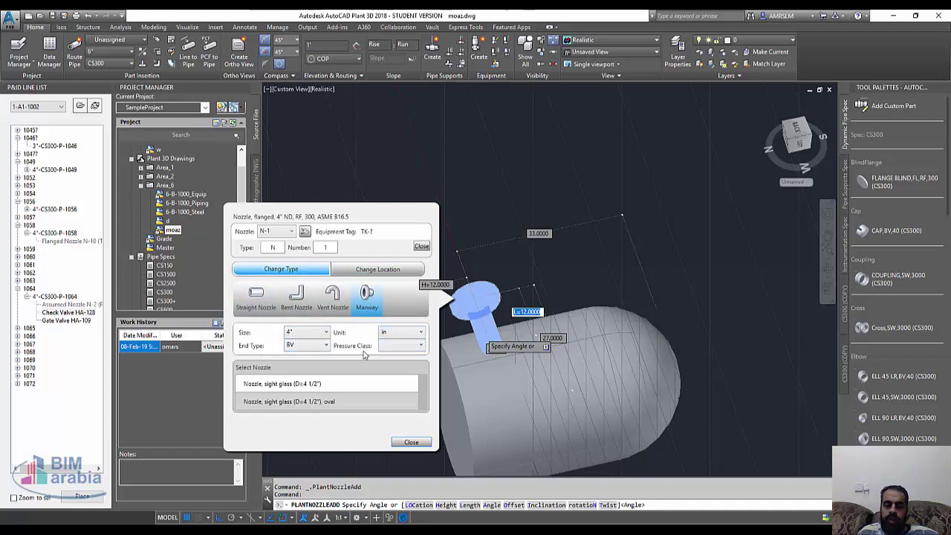
left_click(410, 442)
- Route a pipe from nozzle N-1 upward and horizontally toward the pump loop
scroll(437, 313, "down", 2)
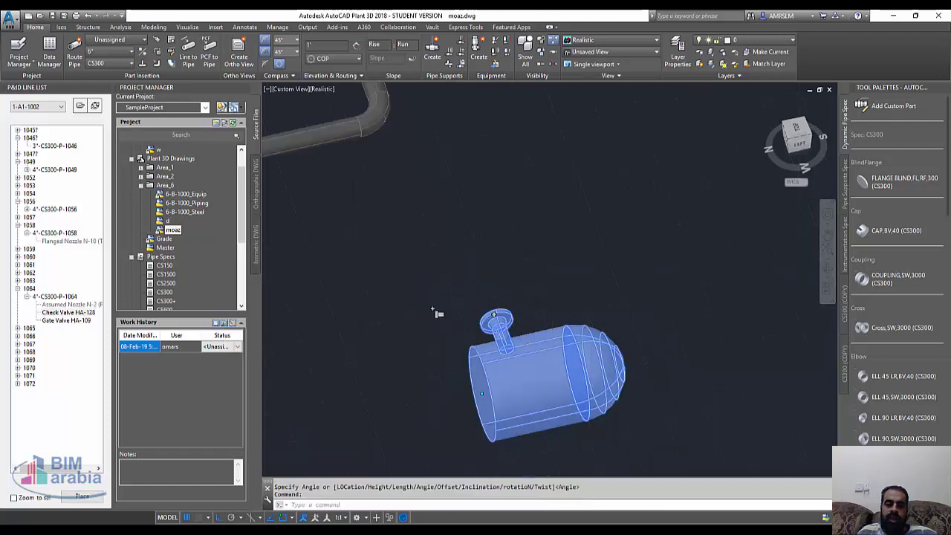
scroll(436, 313, "down", 1)
scroll(450, 334, "up", 2)
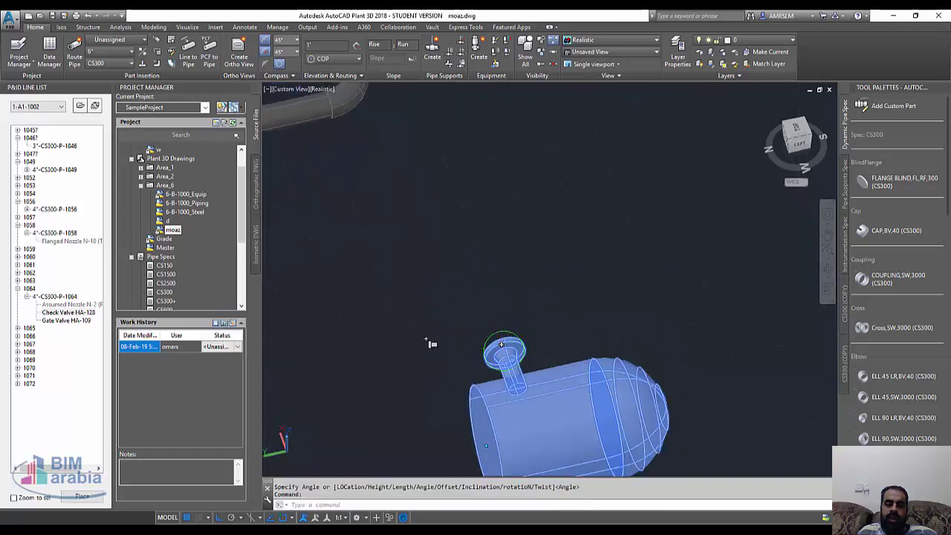
left_click(501, 343)
scroll(475, 267, "down", 2)
scroll(478, 266, "down", 1)
scroll(483, 253, "up", 1)
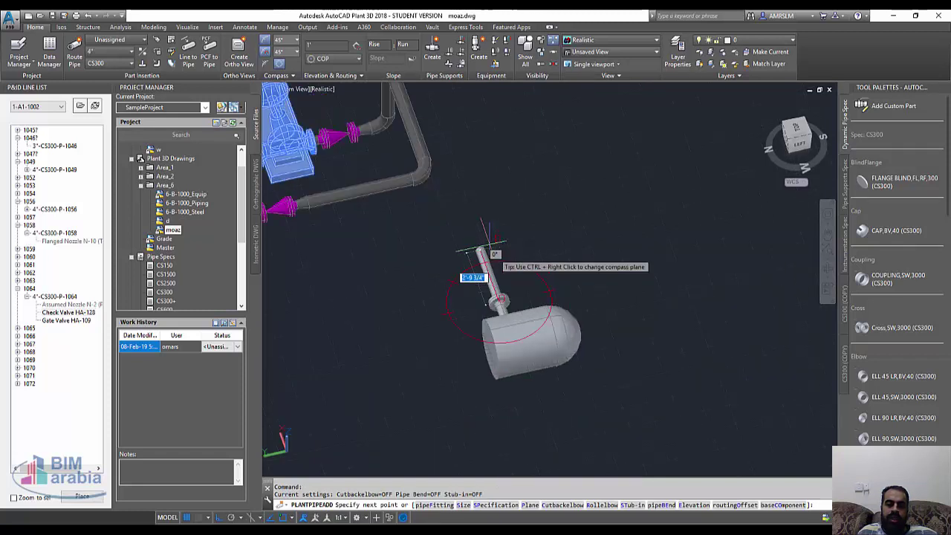
left_click(476, 246)
left_click(370, 265)
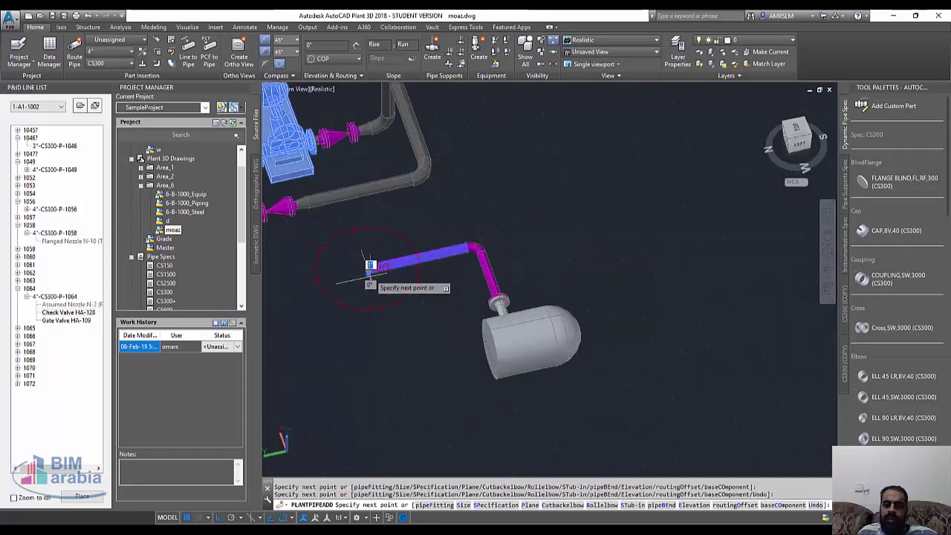
right_click(502, 236)
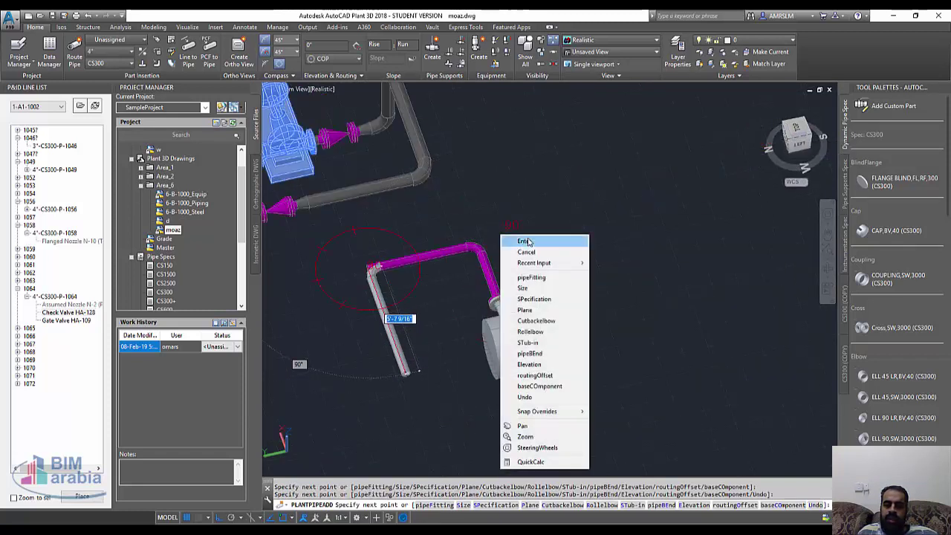
left_click(526, 241)
- In top view, move the upper horizontal pipe down onto the lower run by its midpoint
left_click(795, 129)
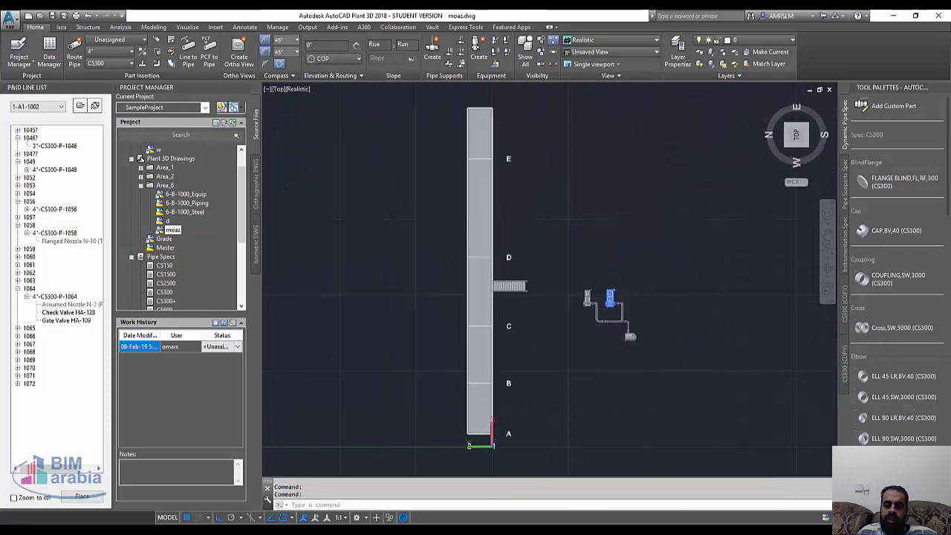
scroll(616, 316, "up", 5)
scroll(616, 315, "up", 5)
left_click(642, 238)
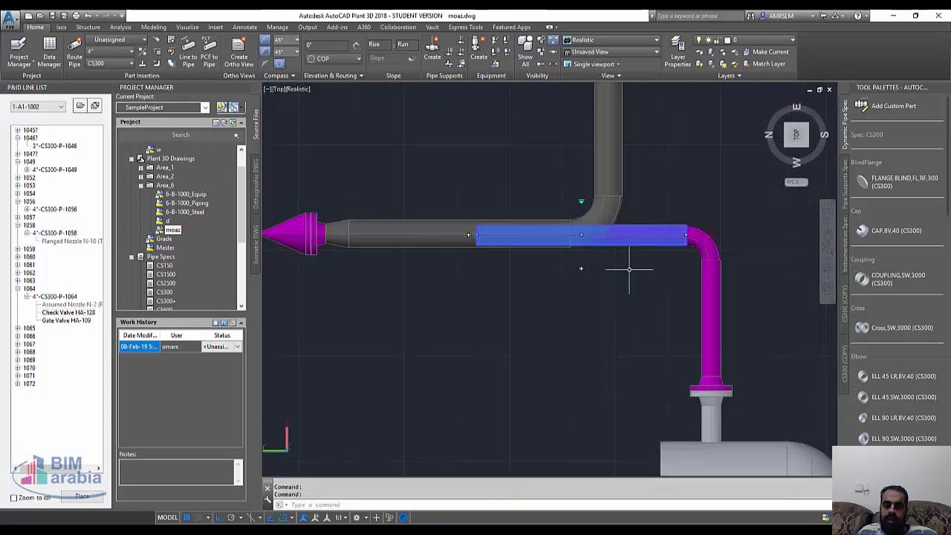
left_click(582, 233)
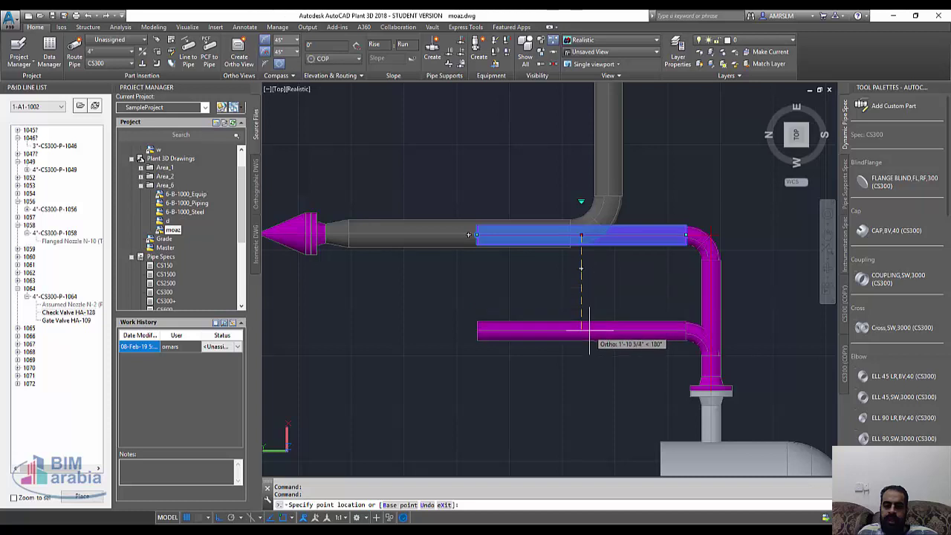
left_click(589, 331)
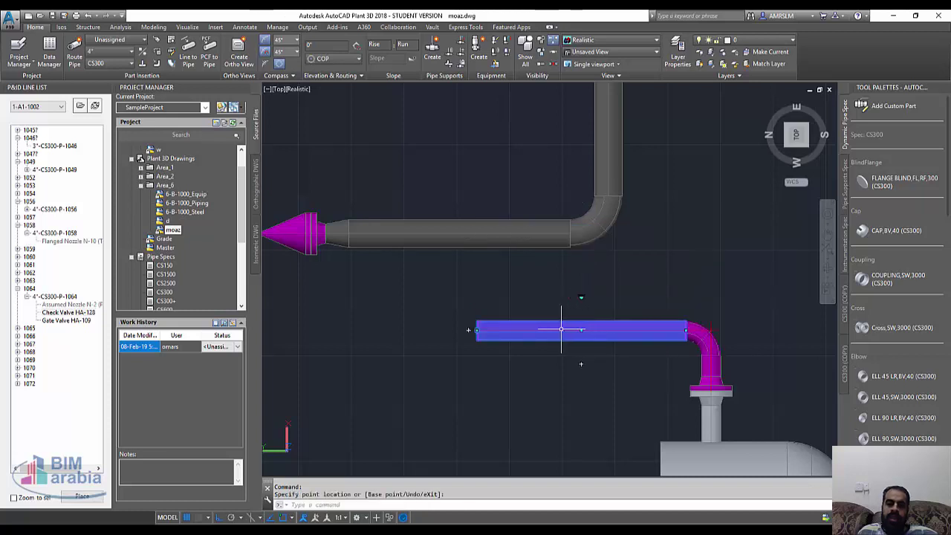
- Route from the lower pipe's open end to the upper pipe, accepting the third elbow solution
left_click(477, 330)
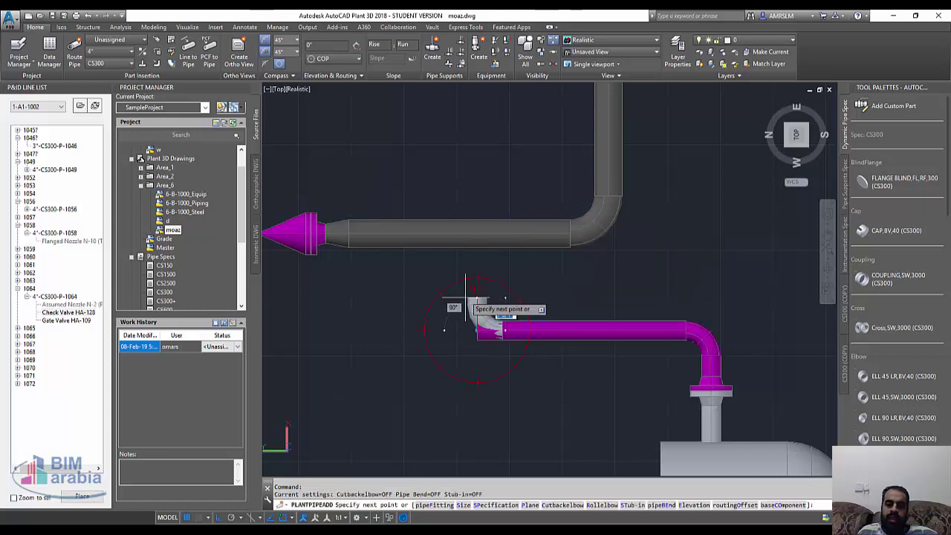
left_click(477, 234)
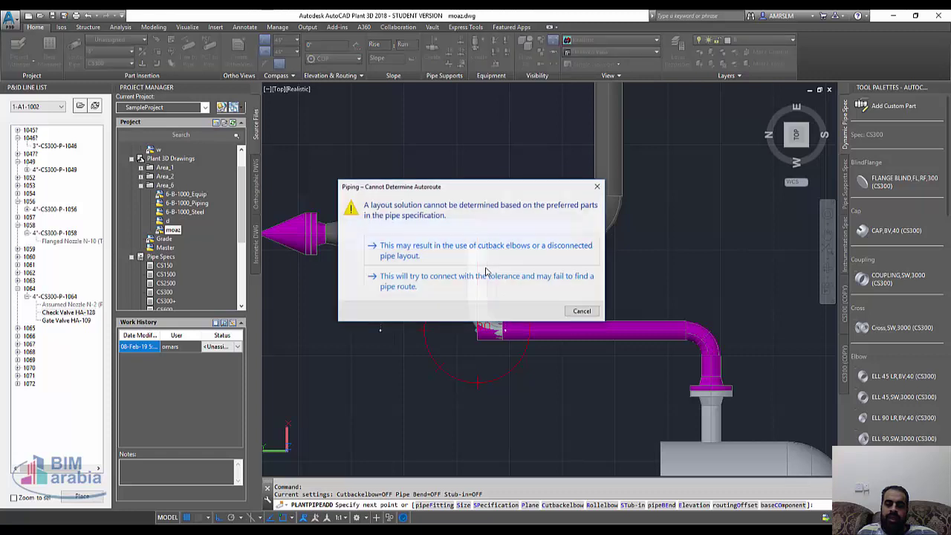
left_click(454, 254)
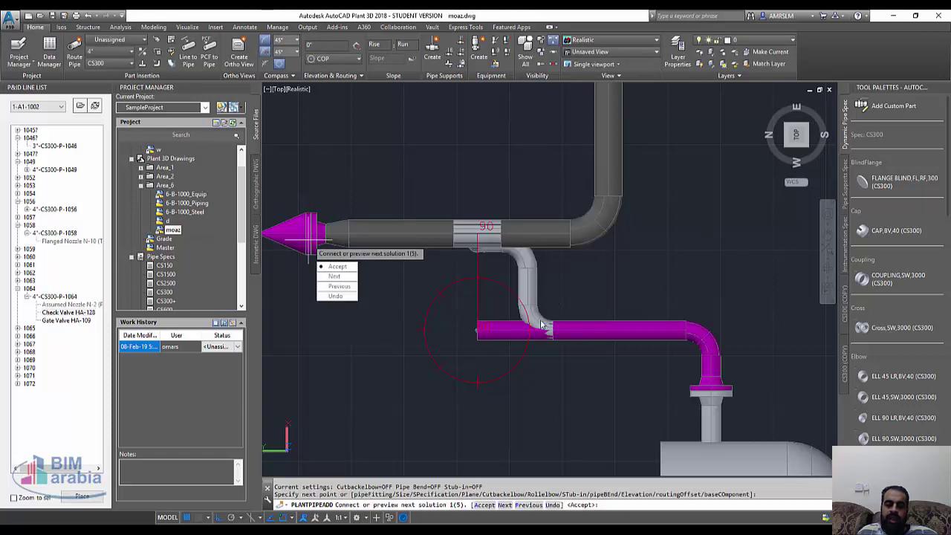
left_click(336, 277)
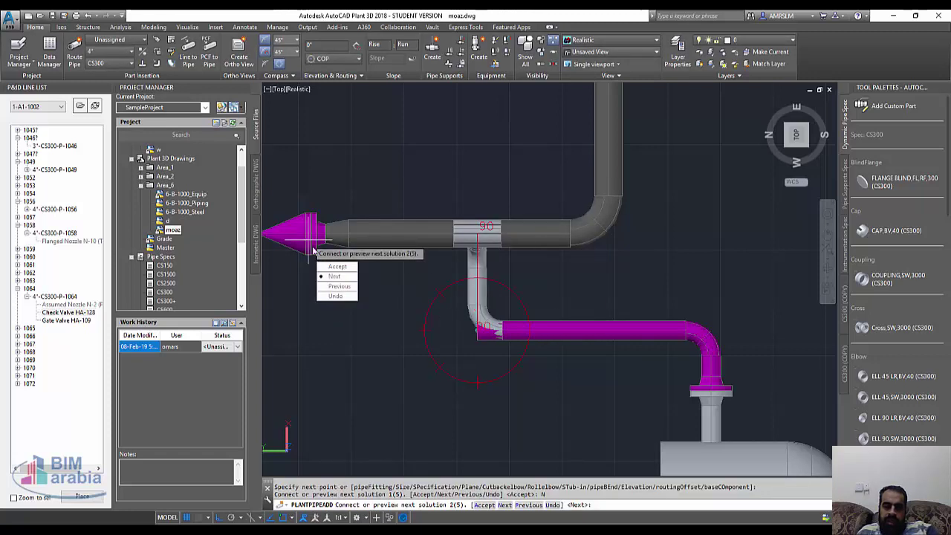
left_click(340, 278)
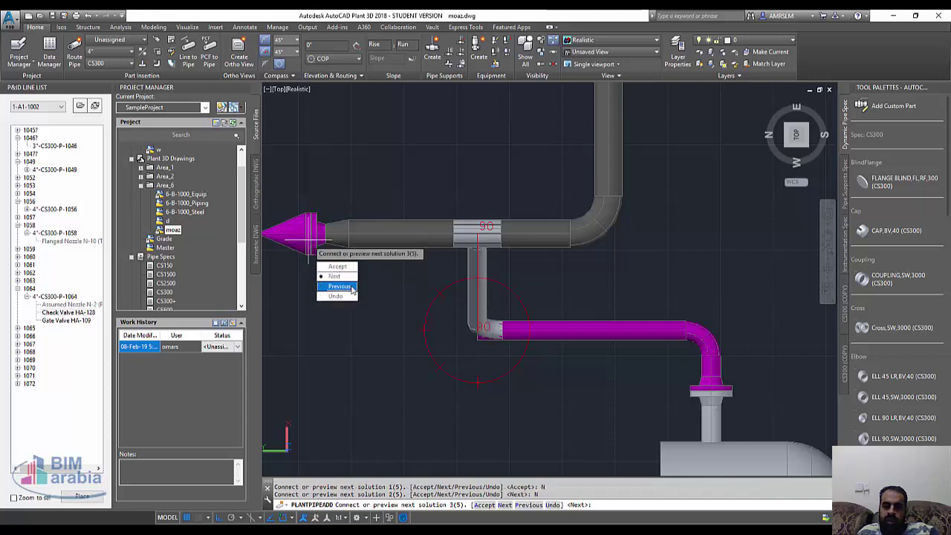
left_click(338, 265)
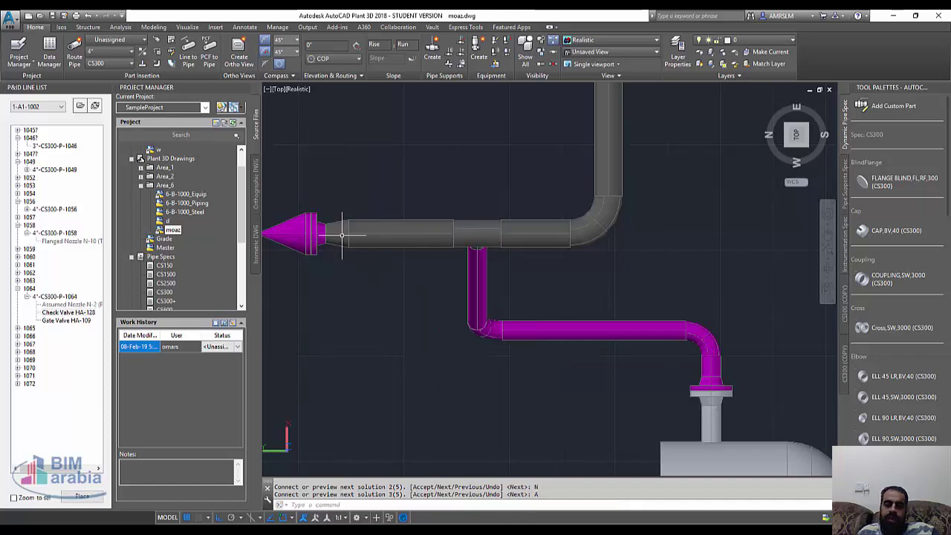
scroll(438, 249, "down", 4)
mouse_move(486, 307)
middle_mouse_down("shift")
mouse_move(424, 280)
mouse_move(434, 320)
mouse_move(430, 237)
mouse_move(457, 215)
mouse_move(505, 334)
middle_mouse_up("shift")
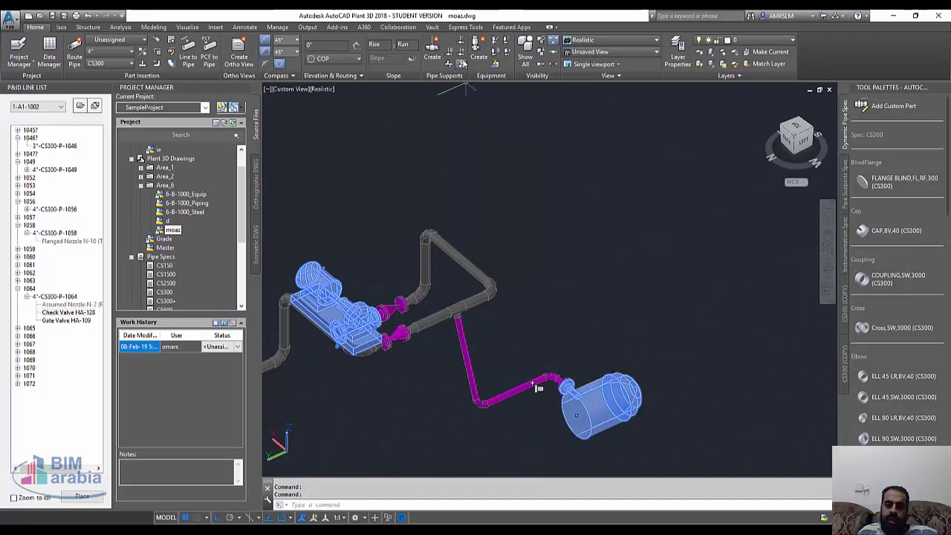
- Show tank TK-7's properties, then start Create Equipment for a new tank
key("ctrl+1")
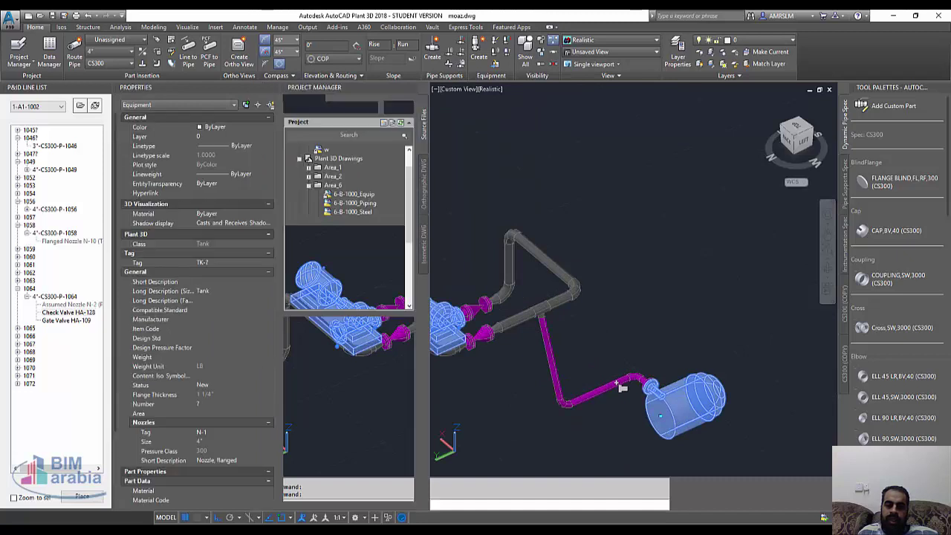
left_click(478, 52)
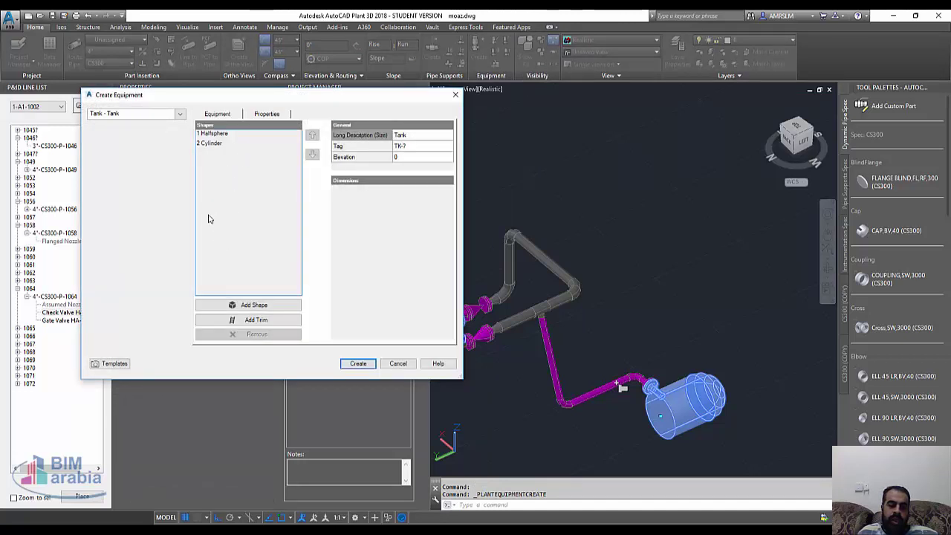
- Save the current halfsphere-plus-cylinder tank settings as template file 'www'
left_click(118, 364)
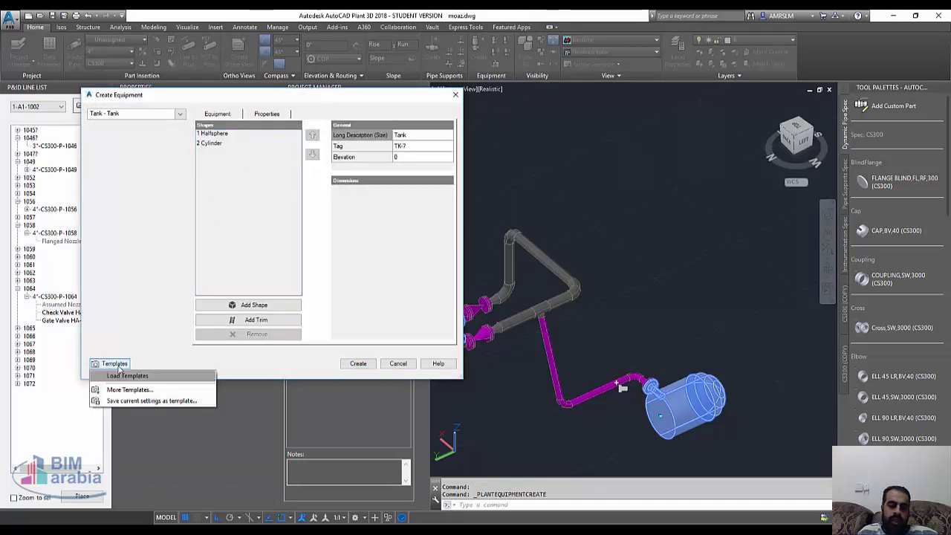
left_click(146, 402)
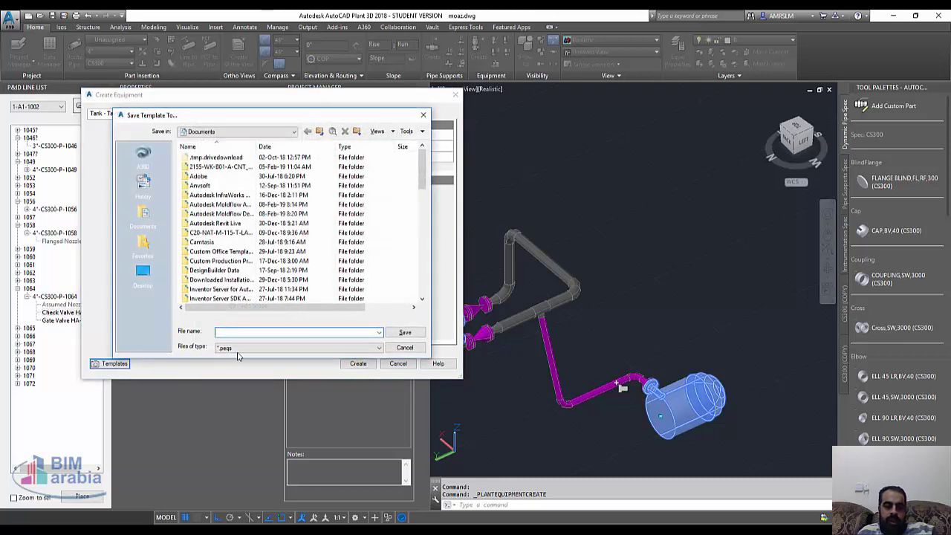
type("www")
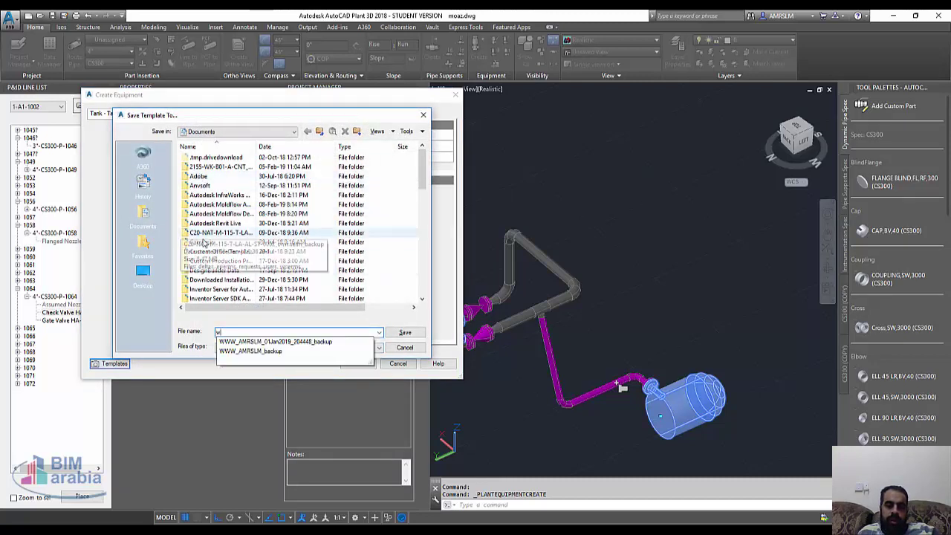
left_click(398, 334)
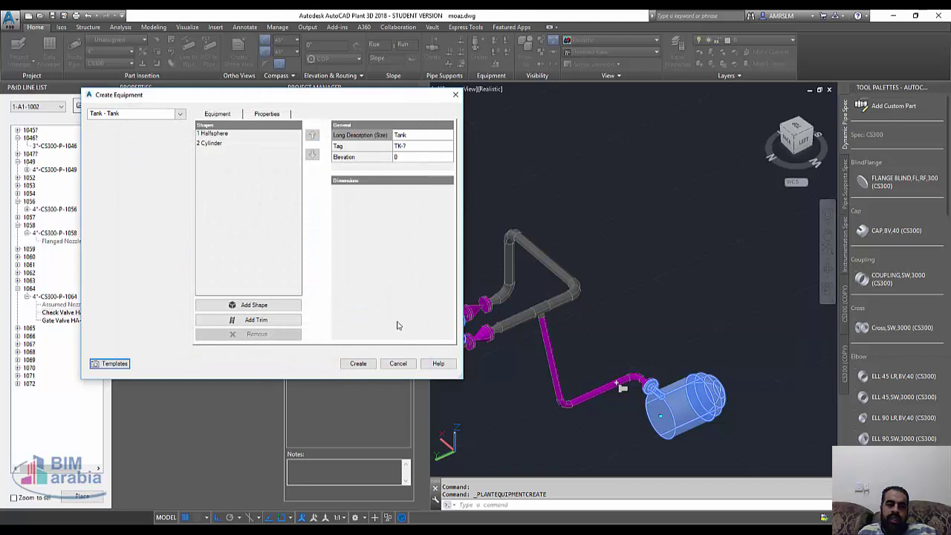
left_click(178, 114)
mouse_move(130, 323)
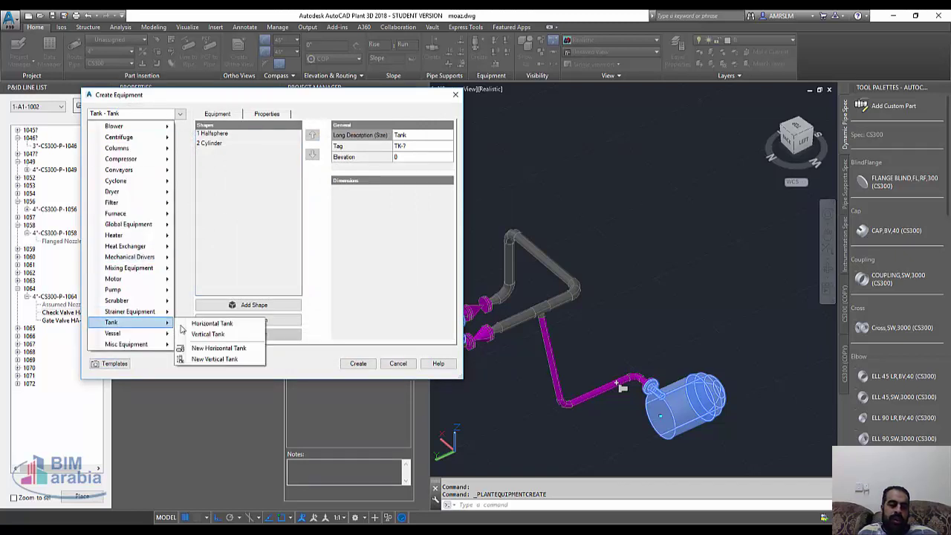
- Switch the equipment type to Horizontal Tank and glance at the template options
left_click(212, 323)
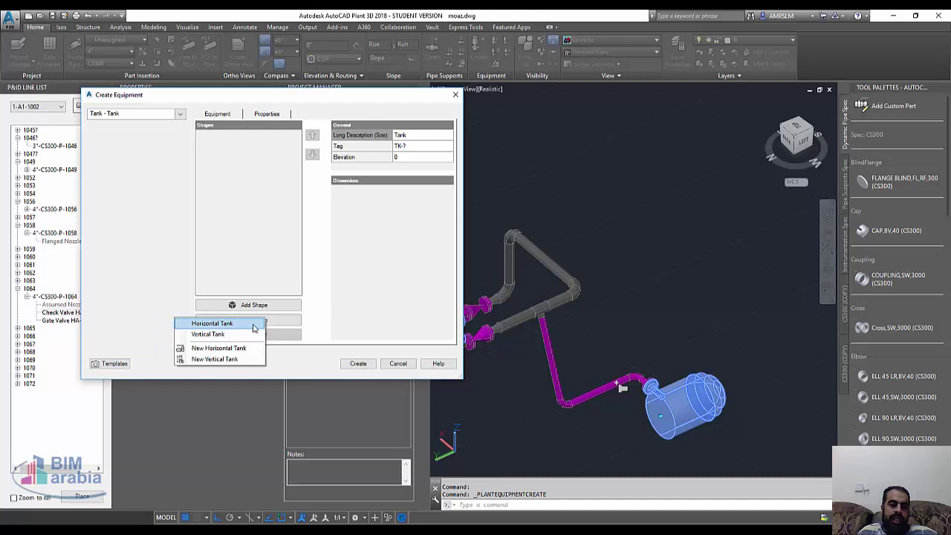
left_click(160, 116)
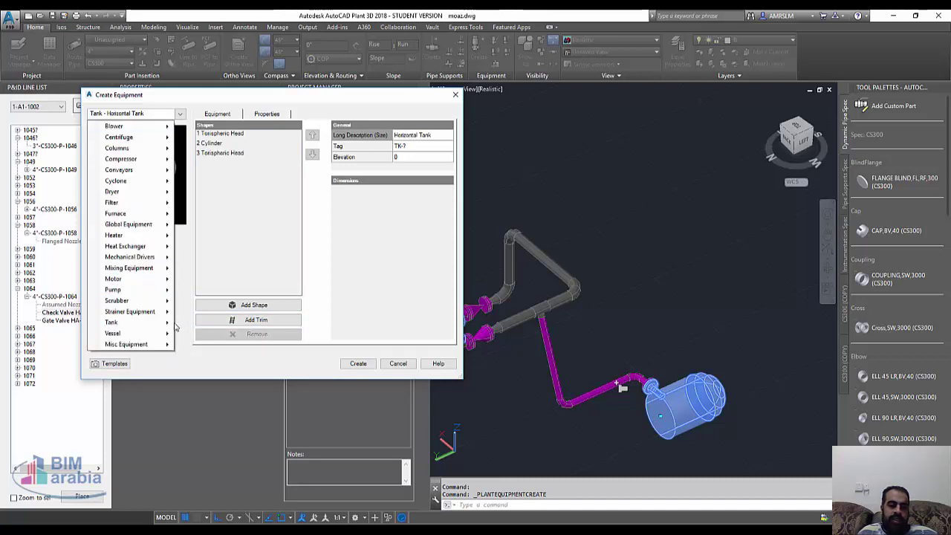
left_click(124, 364)
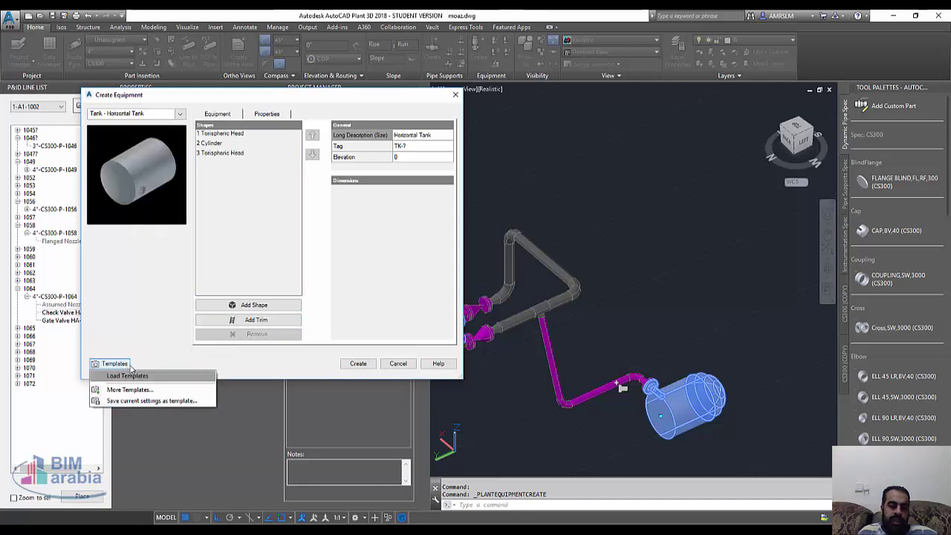
left_click(266, 290)
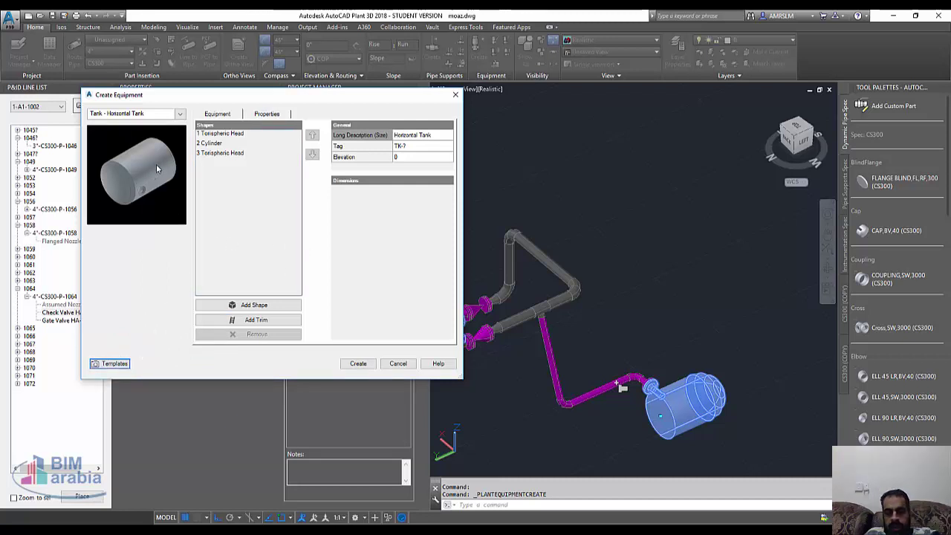
left_click(111, 363)
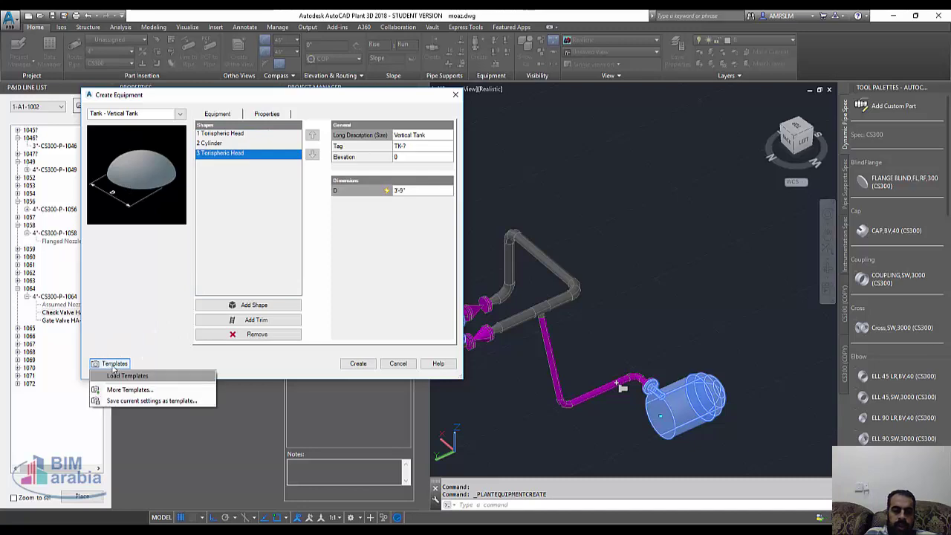
left_click(146, 391)
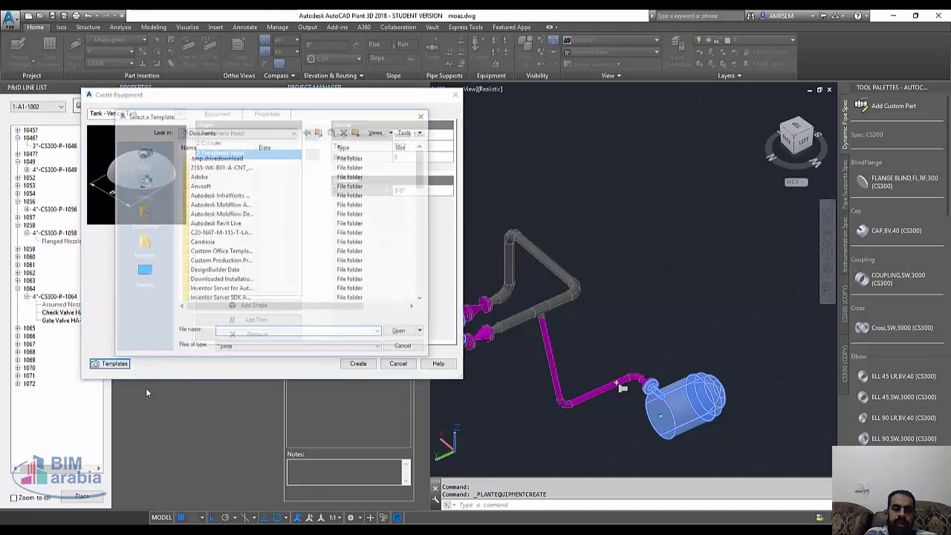
scroll(300, 246, "down", 5)
scroll(301, 246, "down", 5)
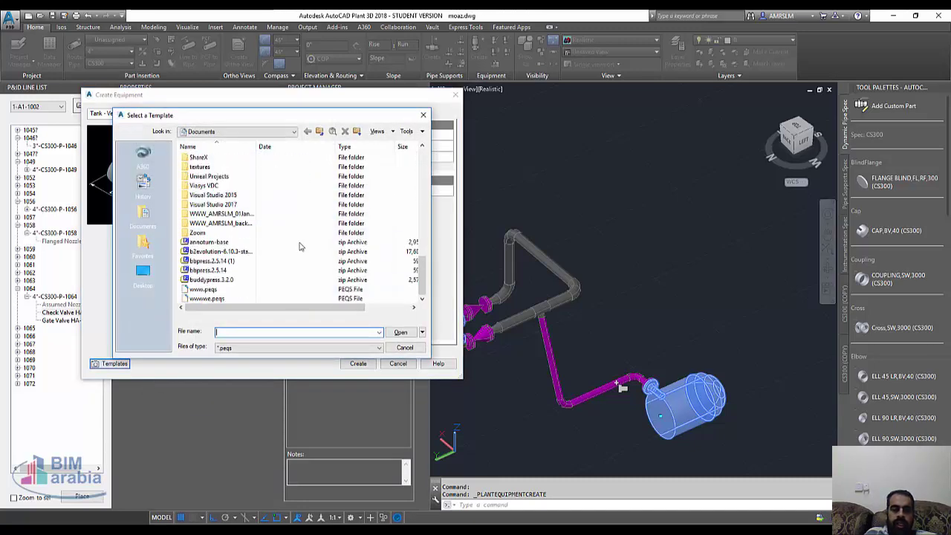
left_click(207, 298)
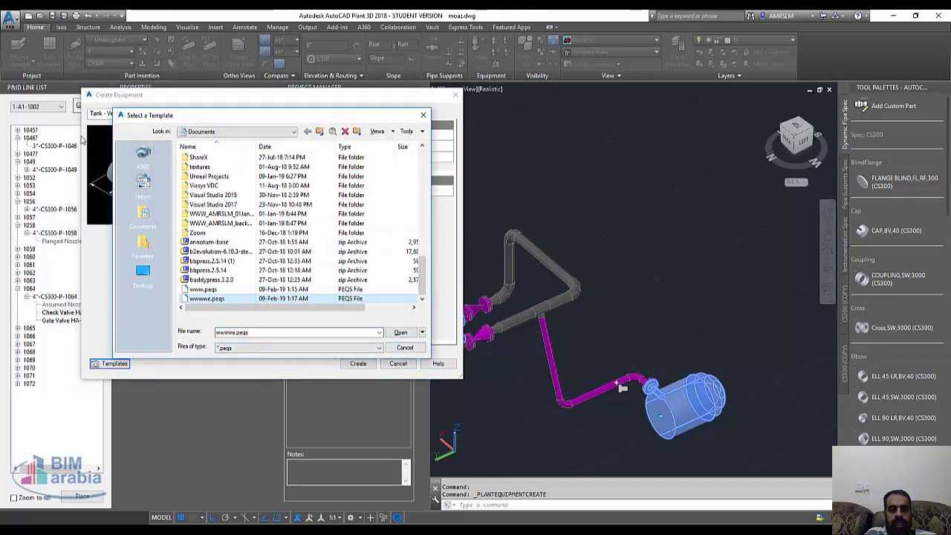
double_click(215, 290)
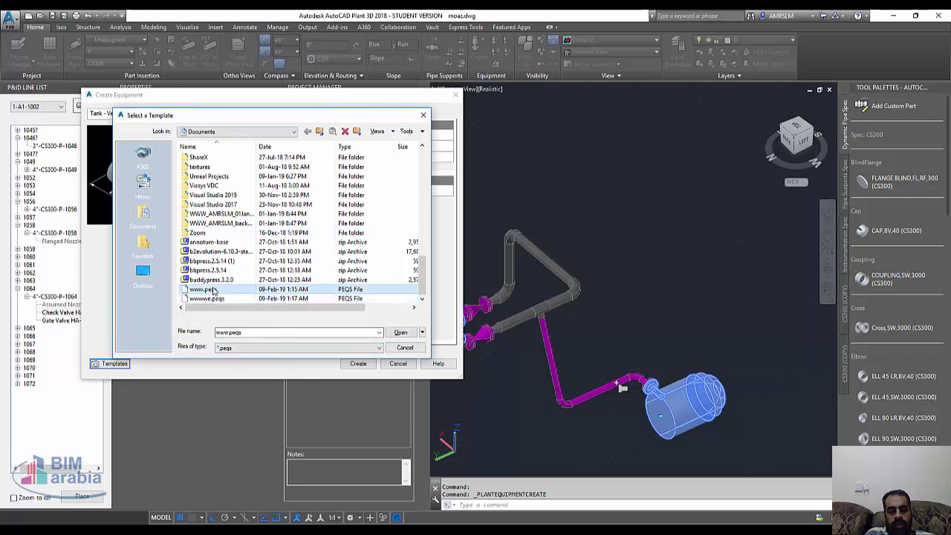
left_click(115, 364)
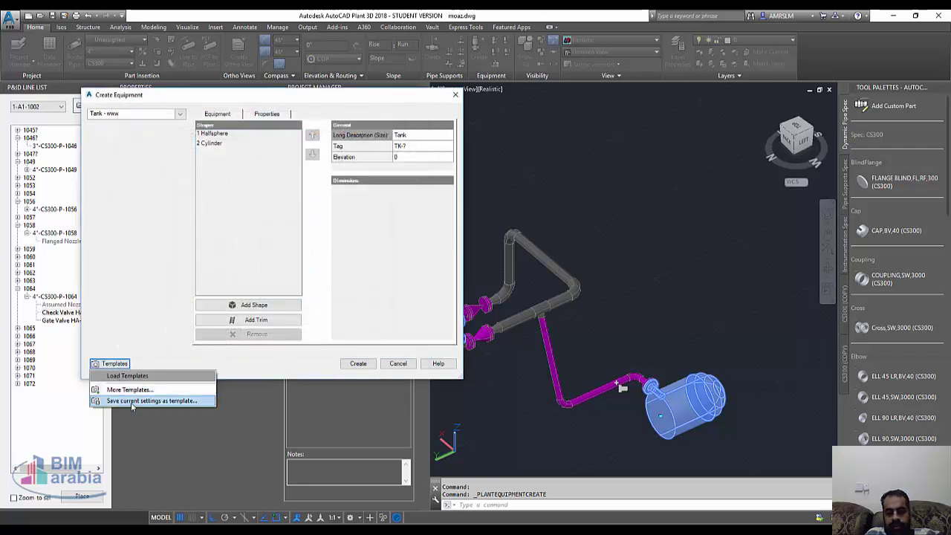